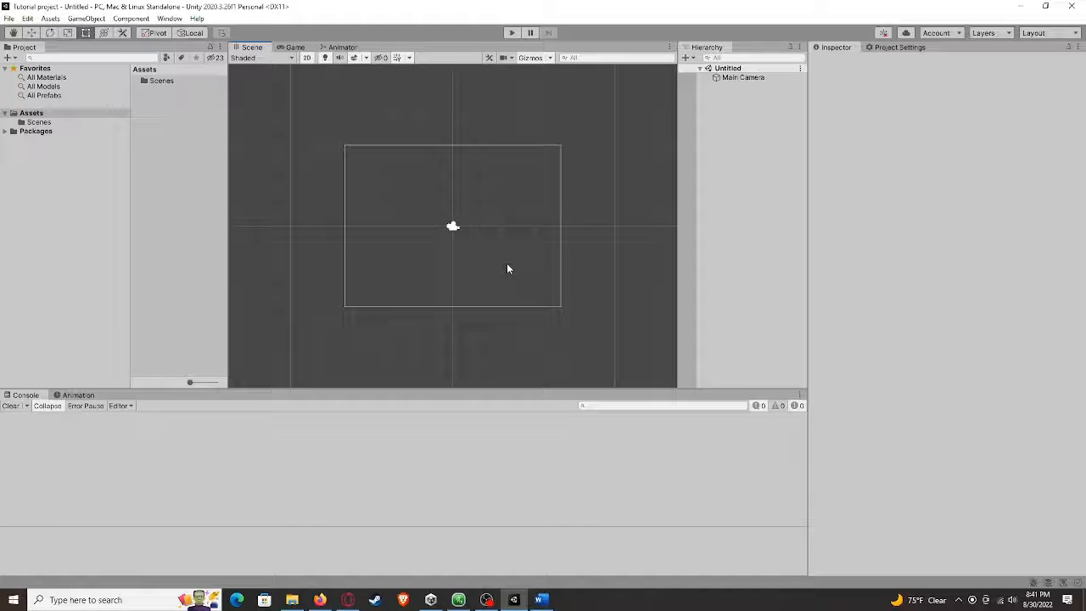
Resize the Hierarchy panel and the Project panel's folder column to rearrange the editor layout
scroll(507, 269, down, 3)
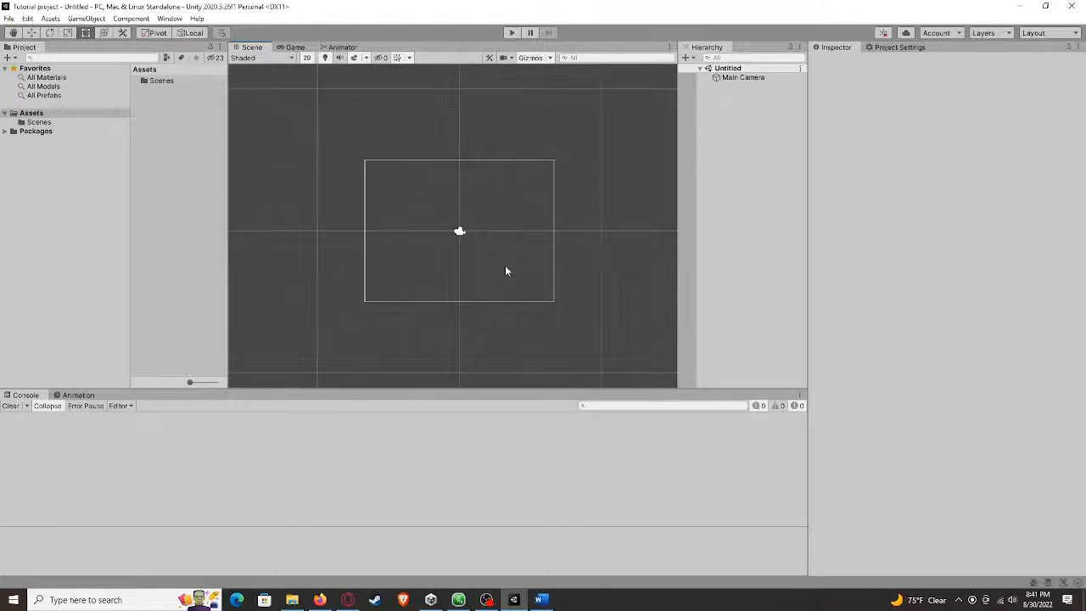
drag(676, 227, 642, 229)
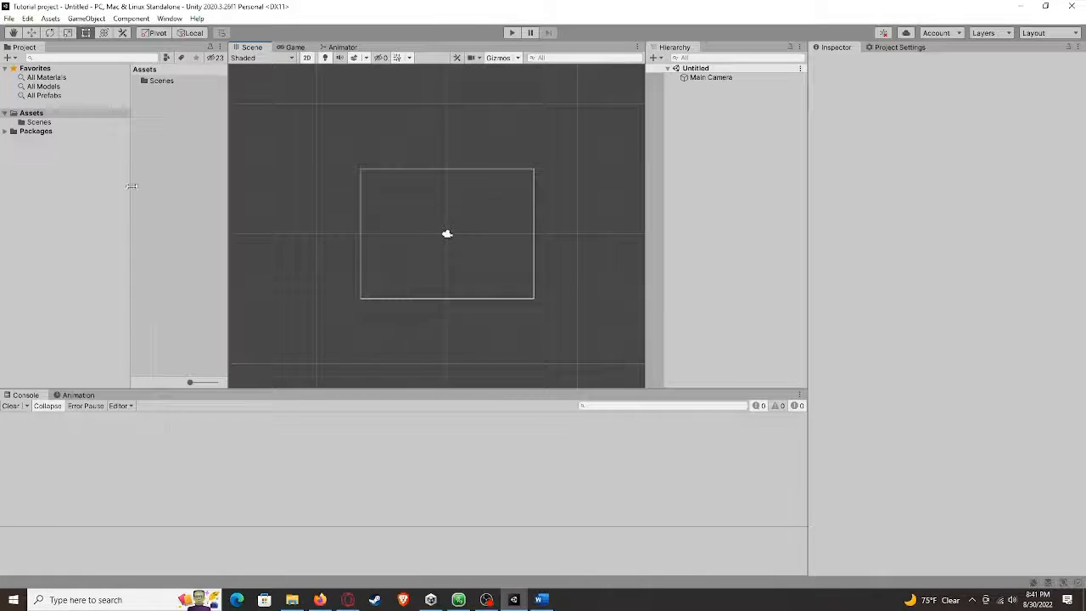
drag(132, 187, 107, 187)
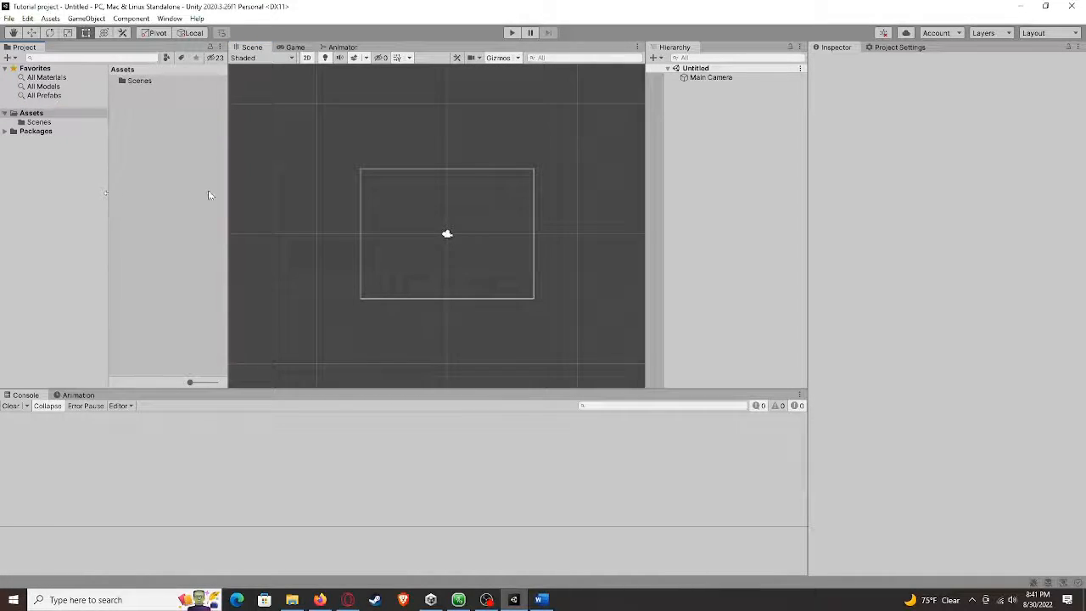
drag(229, 185, 220, 185)
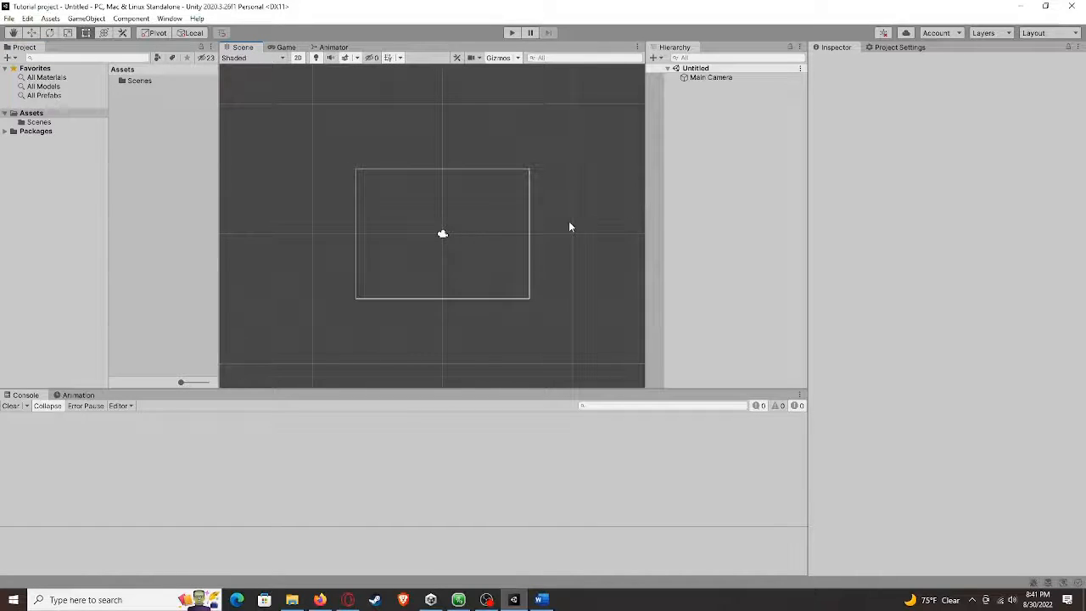
Create a 3D Cube object in the Hierarchy
right_click(711, 200)
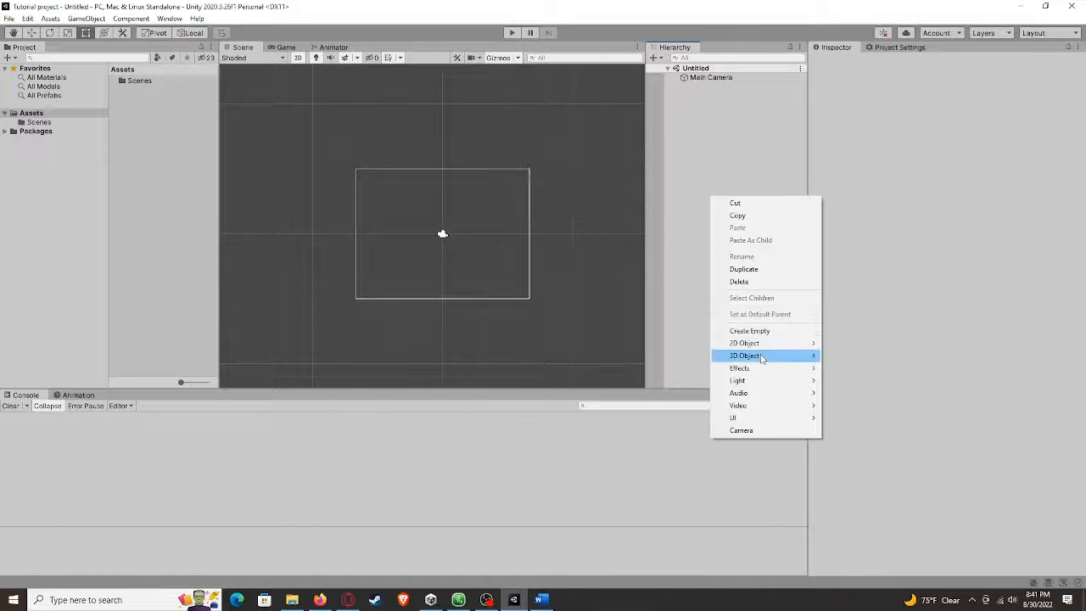
mouse_move(761, 359)
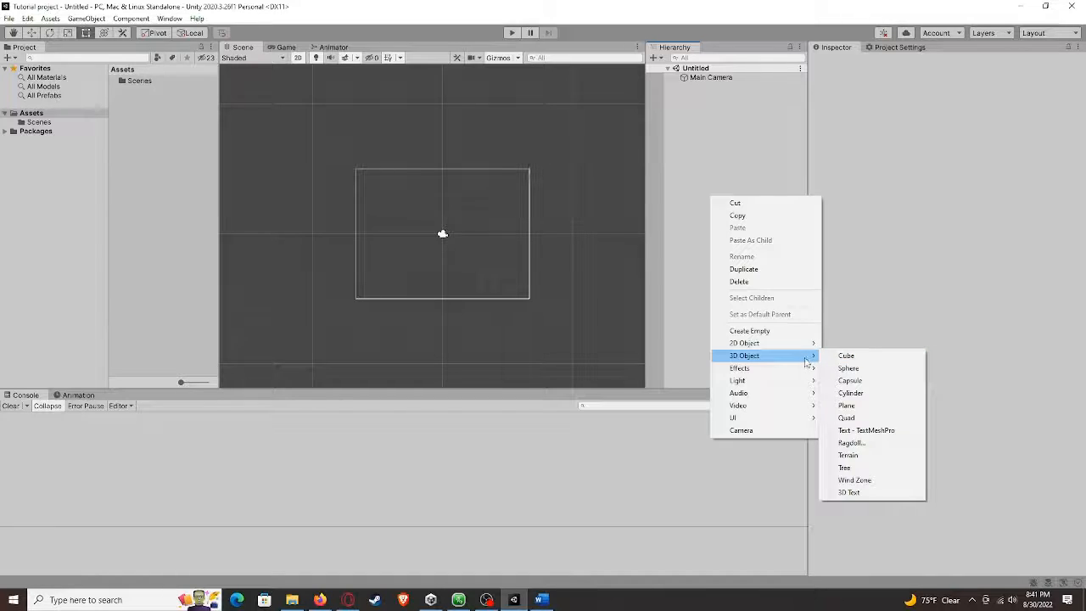
mouse_move(813, 348)
click(846, 355)
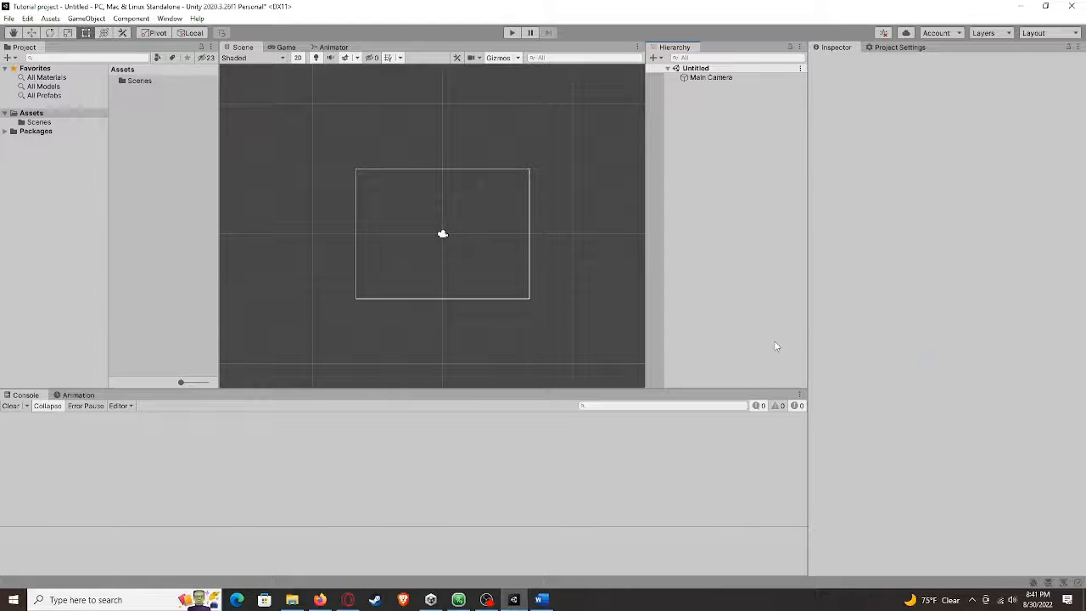
Rename the cube to Cube 1
scroll(480, 230, up, 6)
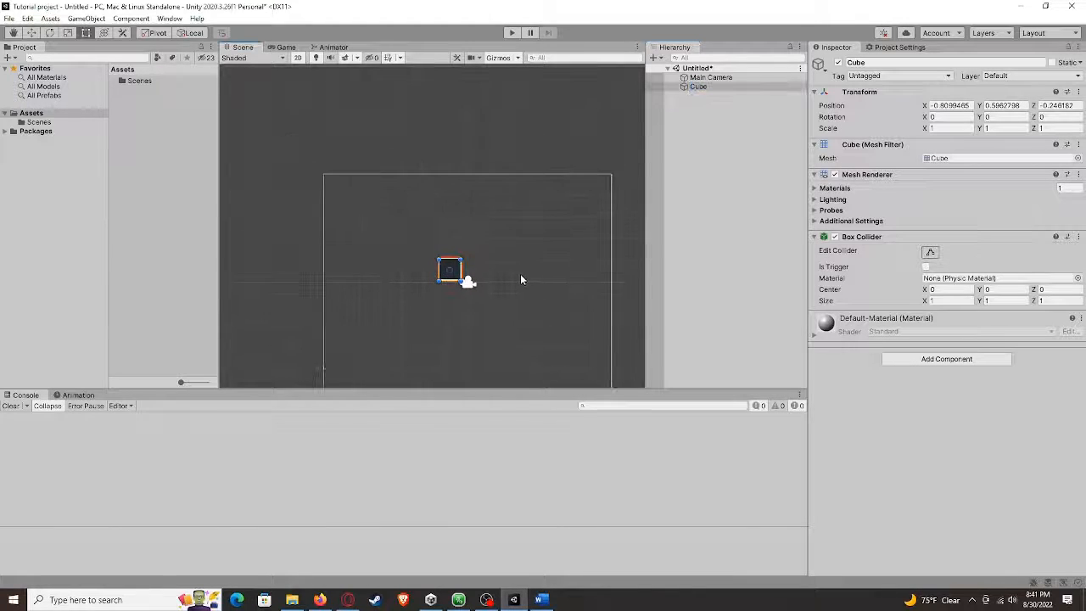
middle_drag(492, 281, 538, 266)
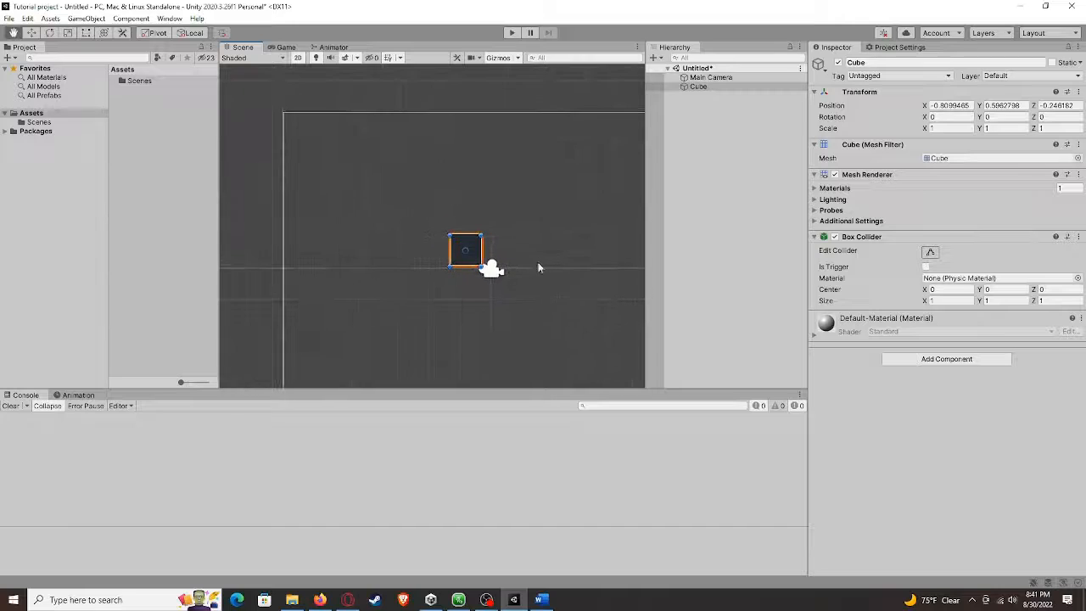
click(855, 62)
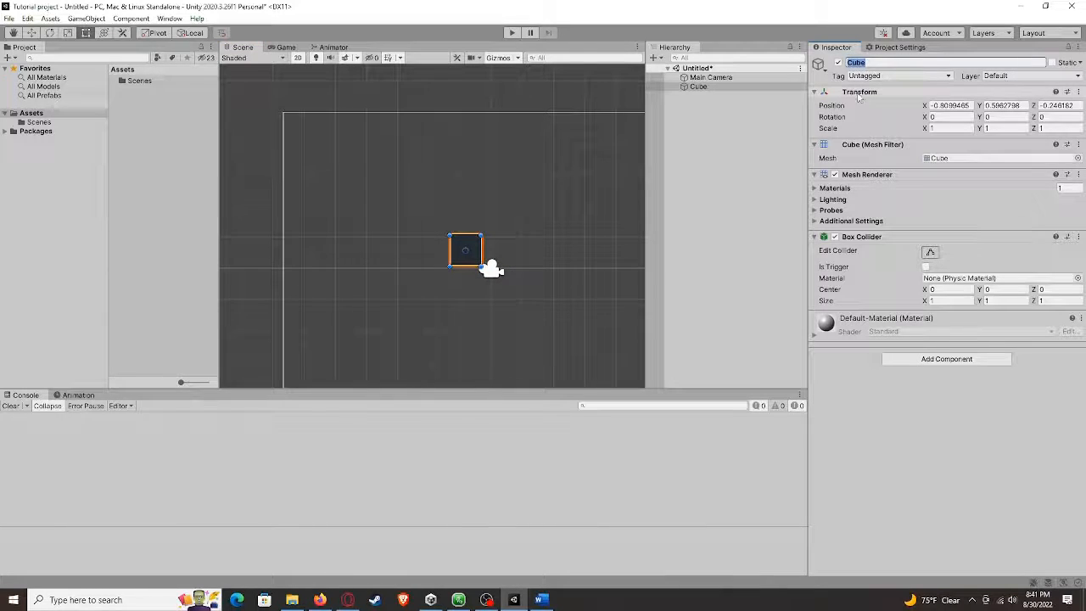
text(Cube 1)
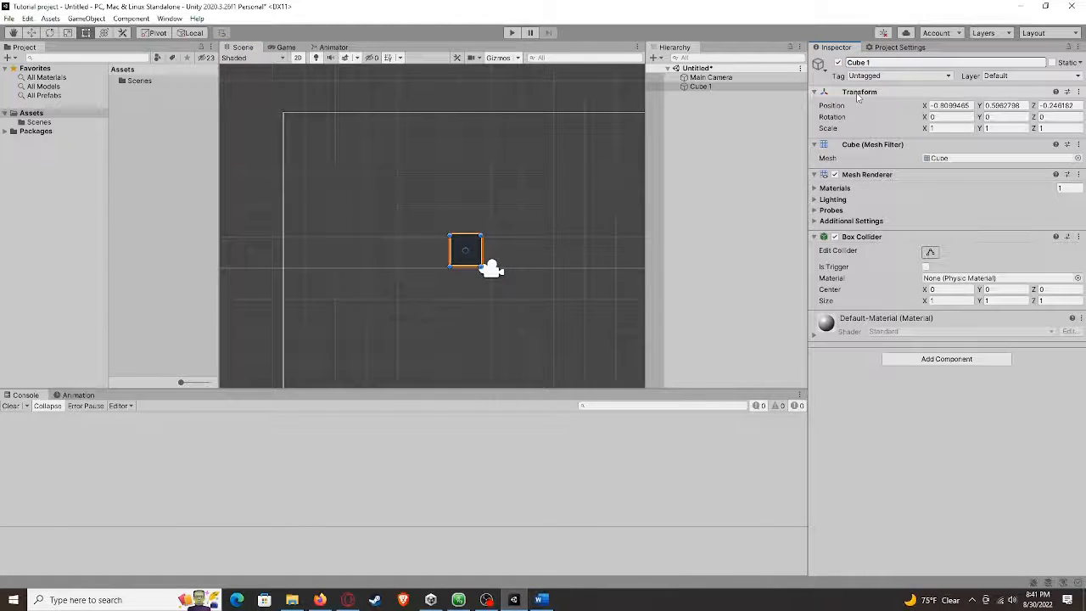
key(Return)
Reselect Cube 1 and set its position to X 0, Y 0, Z 0
click(775, 97)
click(738, 87)
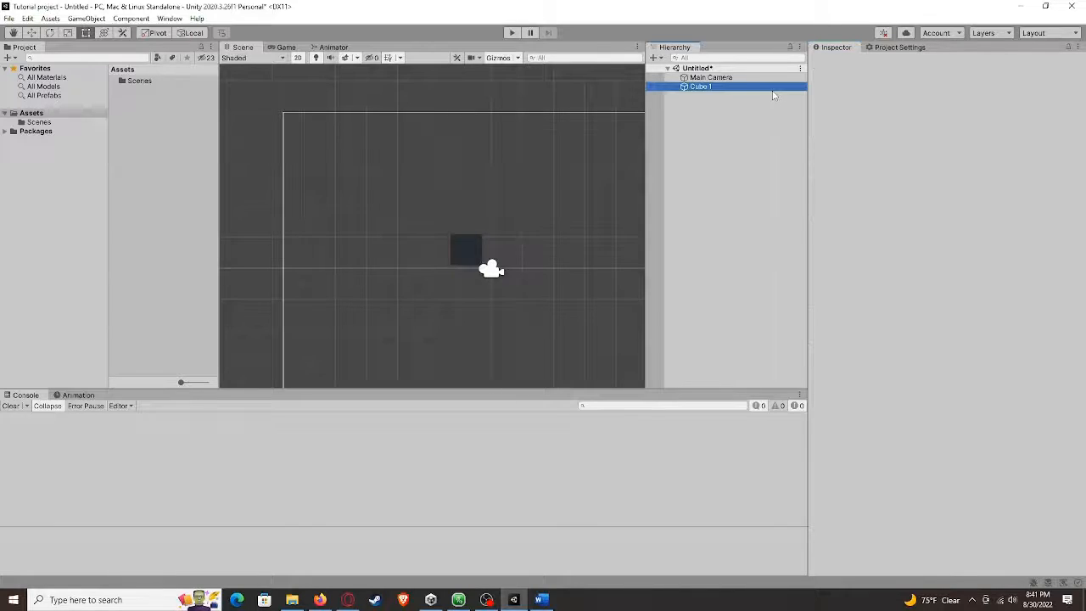
click(883, 63)
click(883, 64)
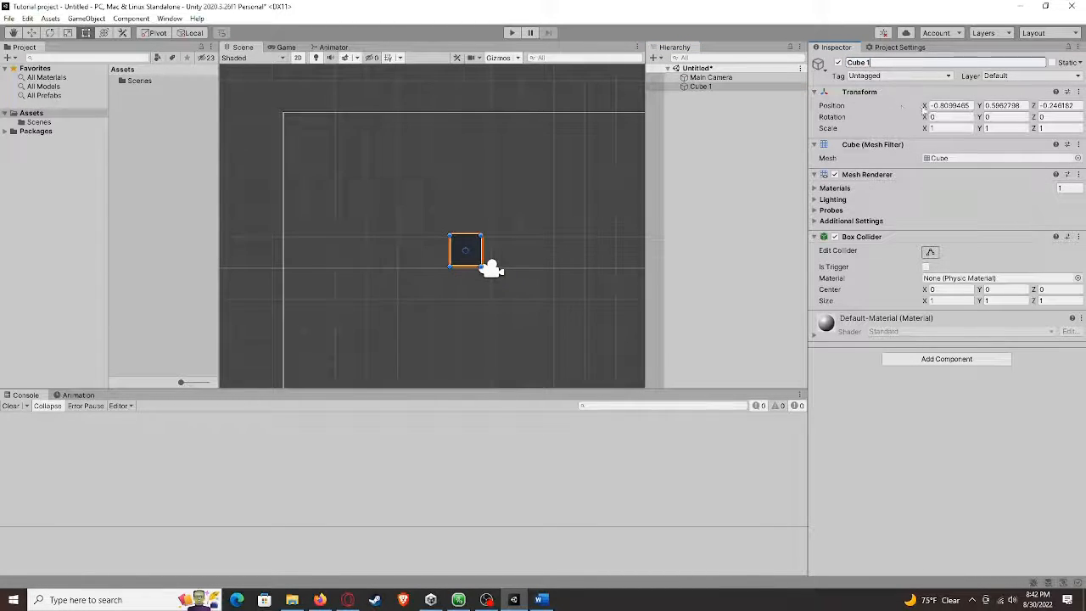
click(941, 105)
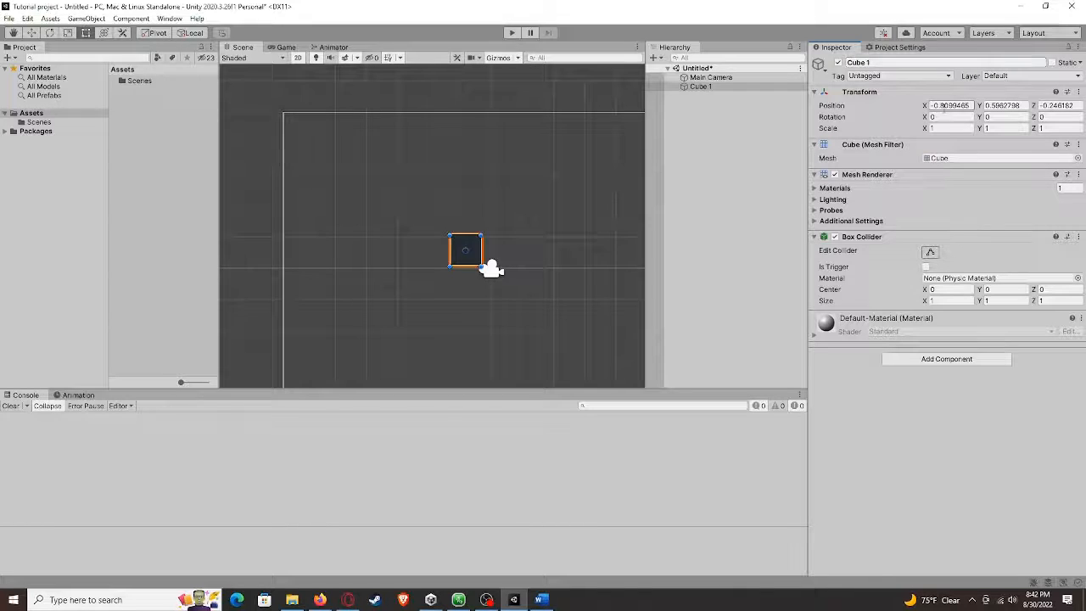
text(0)
key(Tab)
text(0)
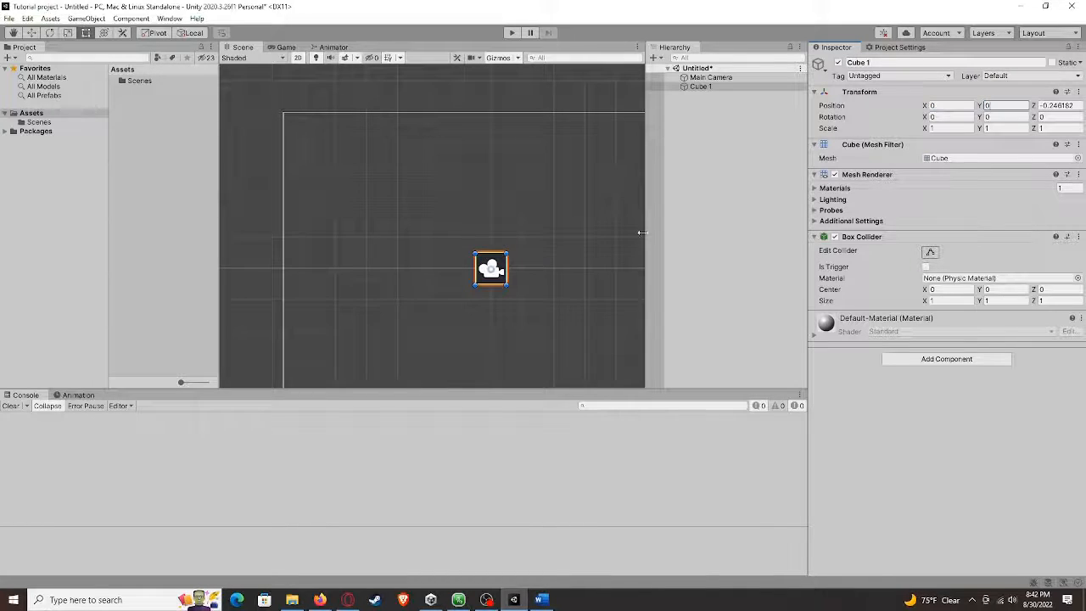
scroll(510, 268, down, 4)
middle_drag(545, 248, 535, 250)
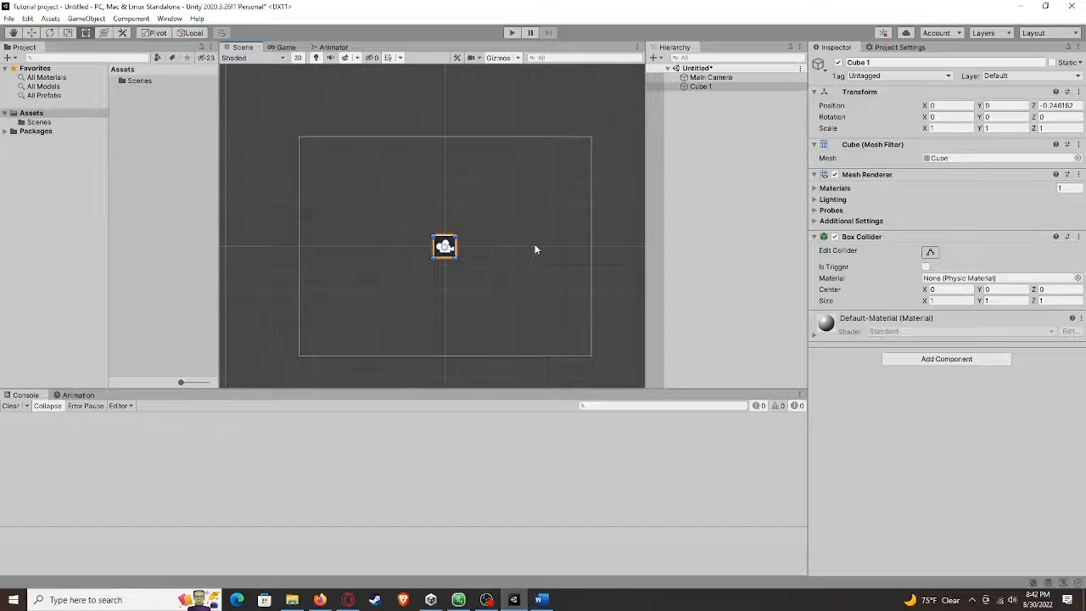
click(1052, 105)
text(0)
Try a 45 degree X rotation on the cube, then clear the value
click(953, 116)
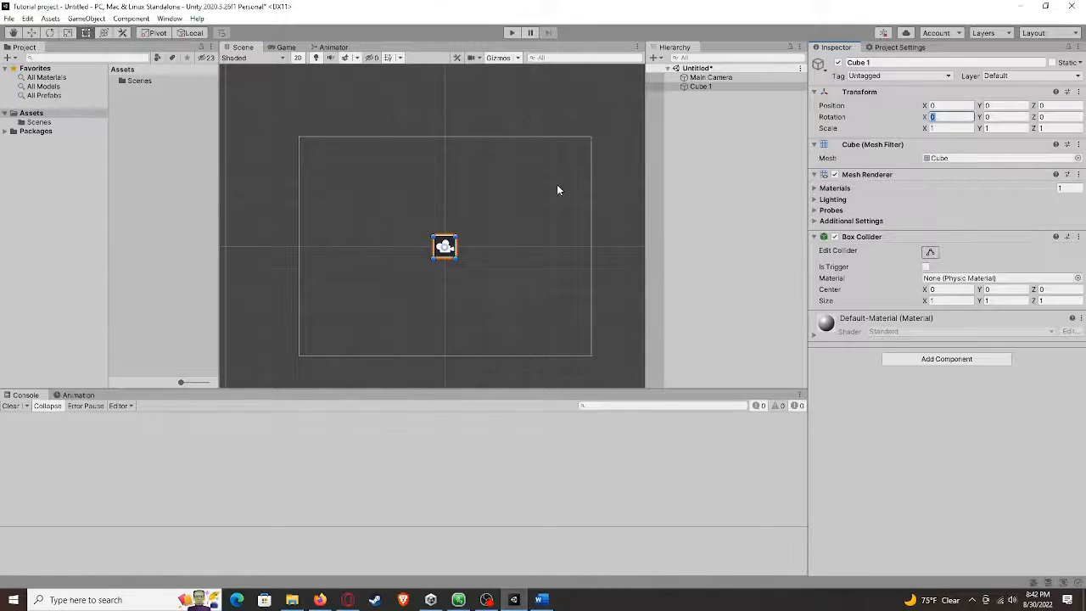
text(45)
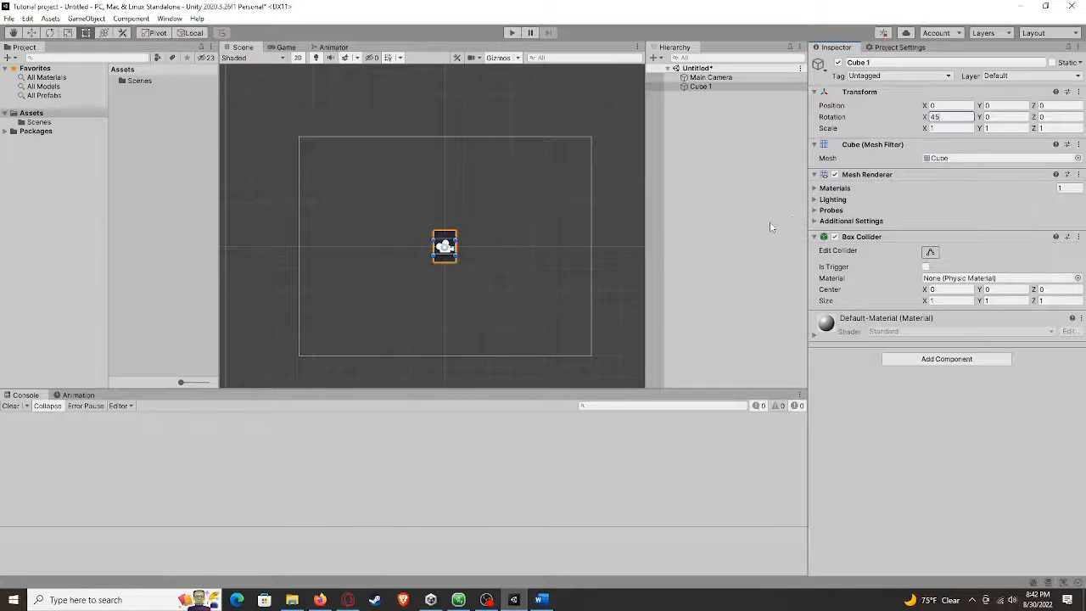
scroll(547, 256, up, 5)
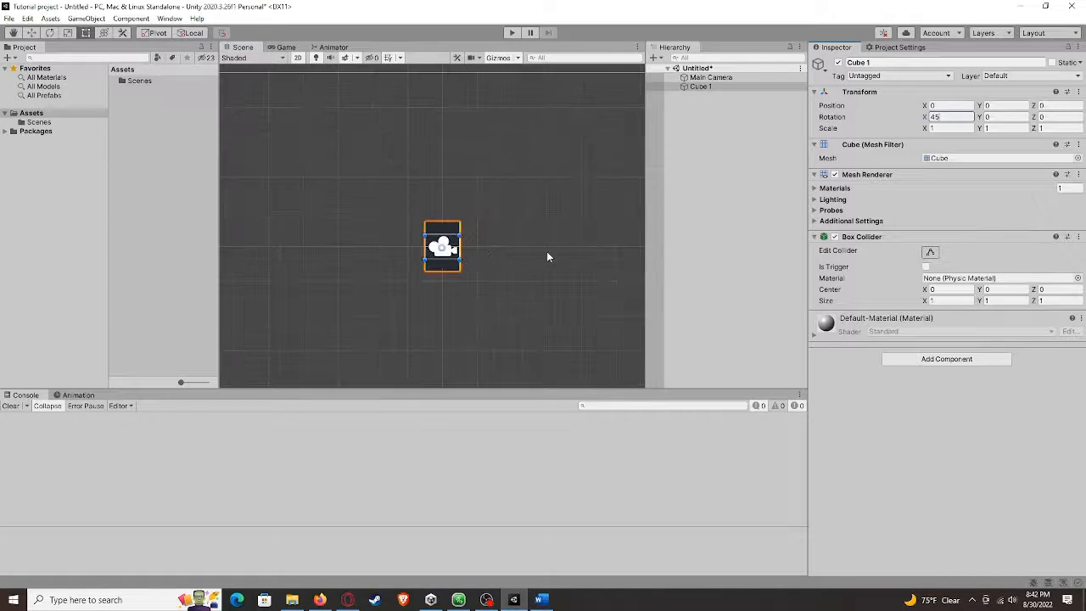
key(BackSpace)
key(BackSpace)
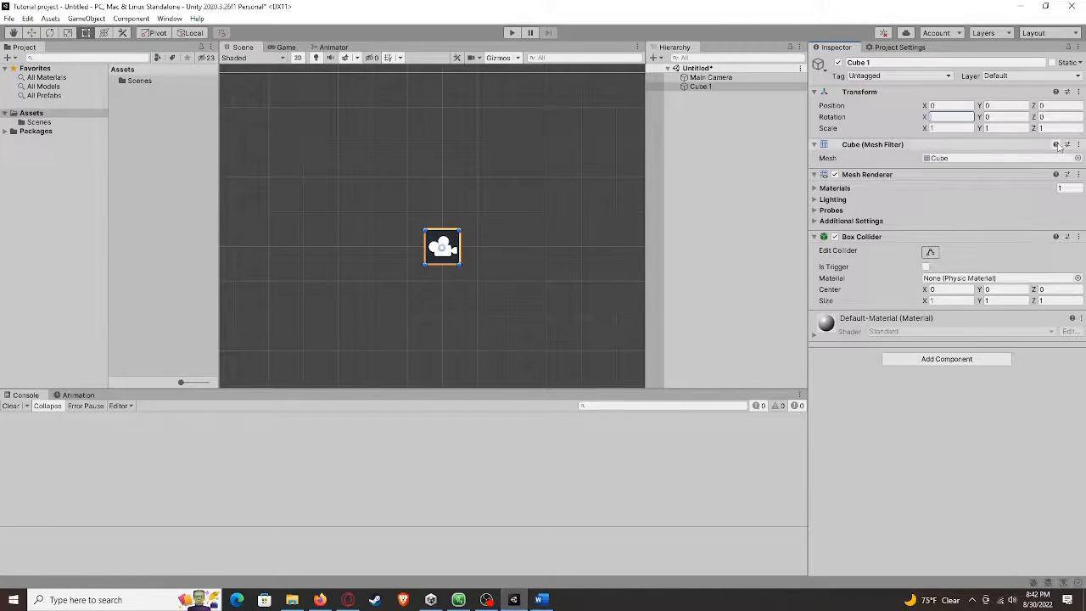
Try a 45 degree Y rotation on the cube, then clear the value
click(995, 118)
text(45)
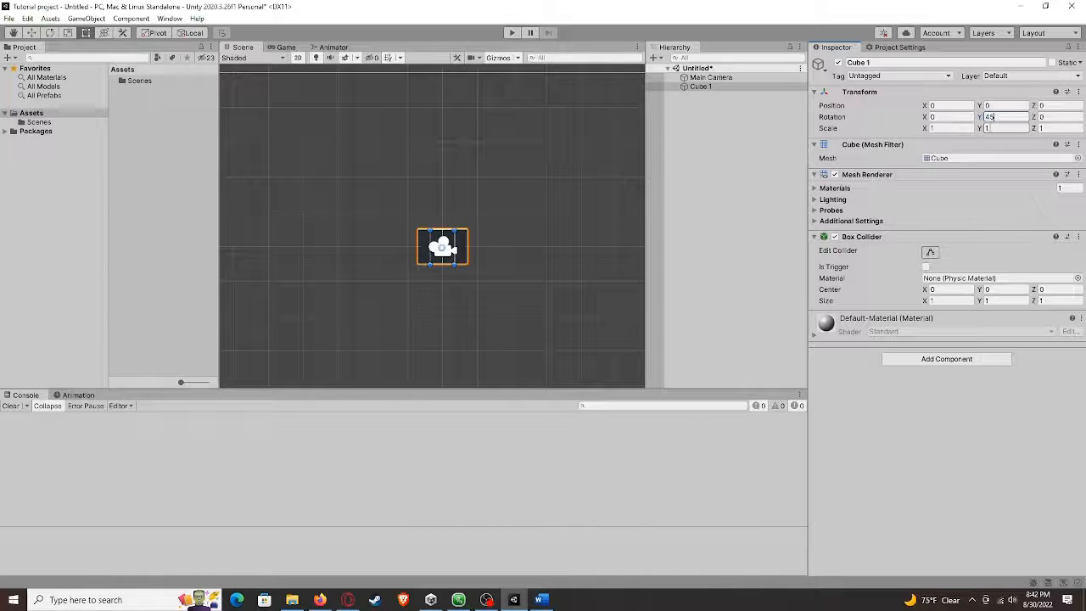
key(BackSpace)
key(BackSpace)
Try a 45 degree Z rotation on the cube, then clear the value
key(Tab)
text(45)
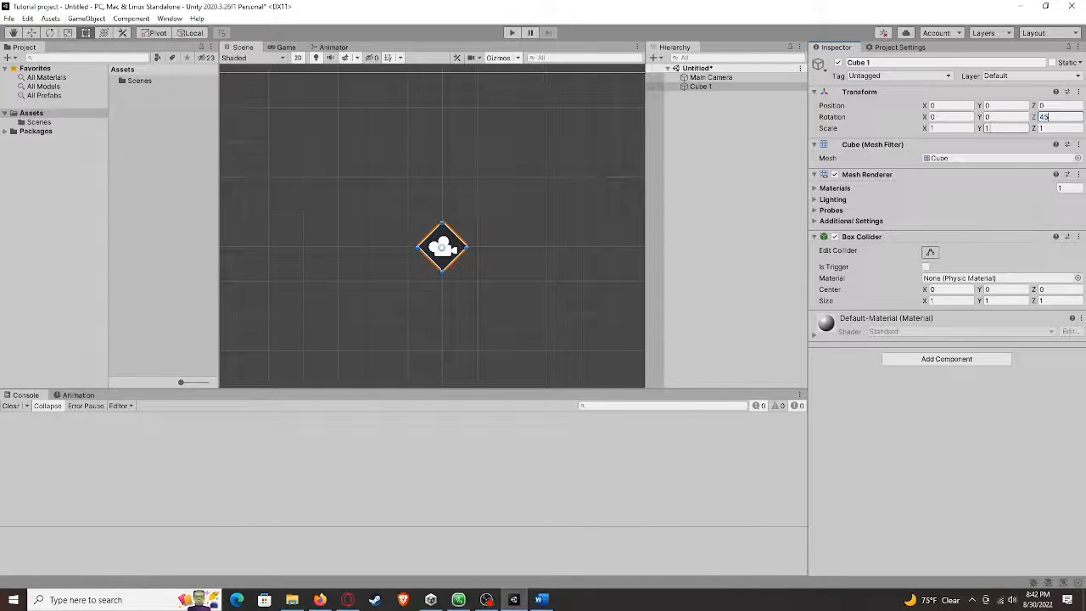
key(BackSpace)
key(BackSpace)
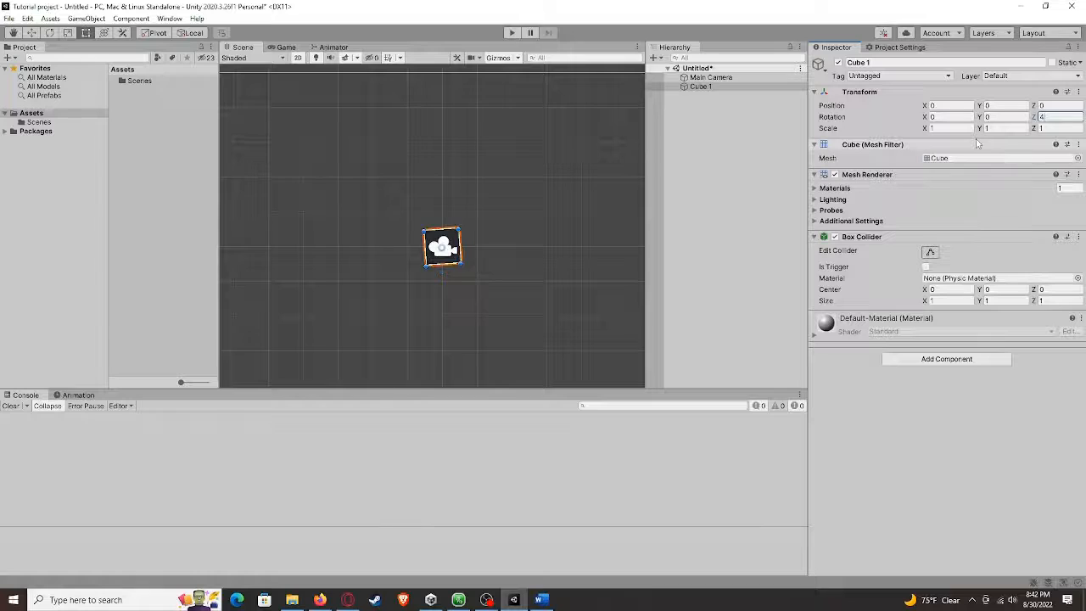
Collapse the cube's Mesh Renderer component and switch the renderer off
click(815, 177)
click(815, 175)
click(834, 175)
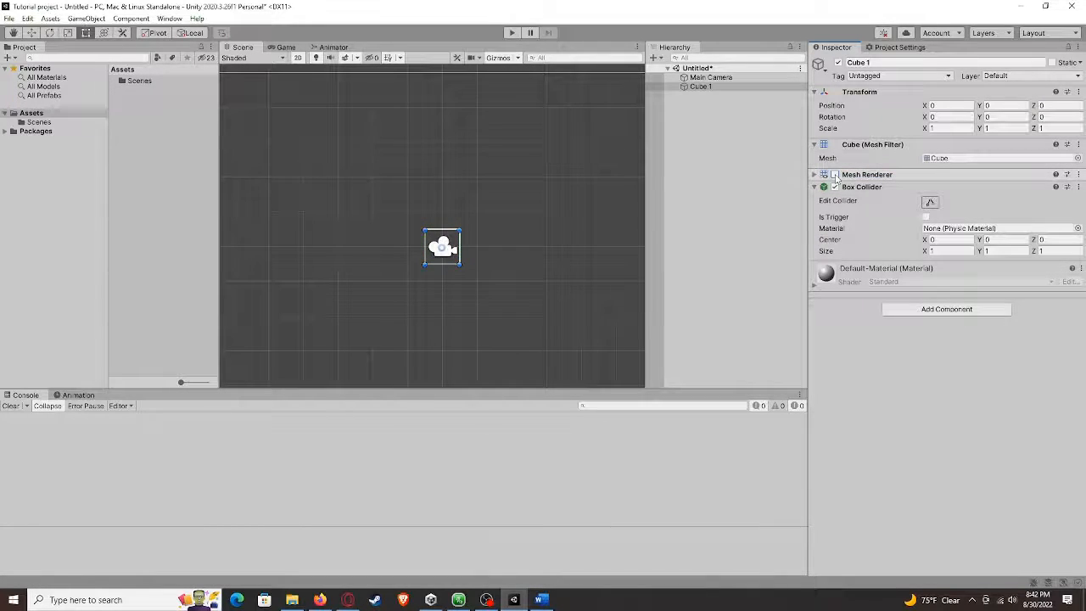
click(834, 175)
click(834, 175)
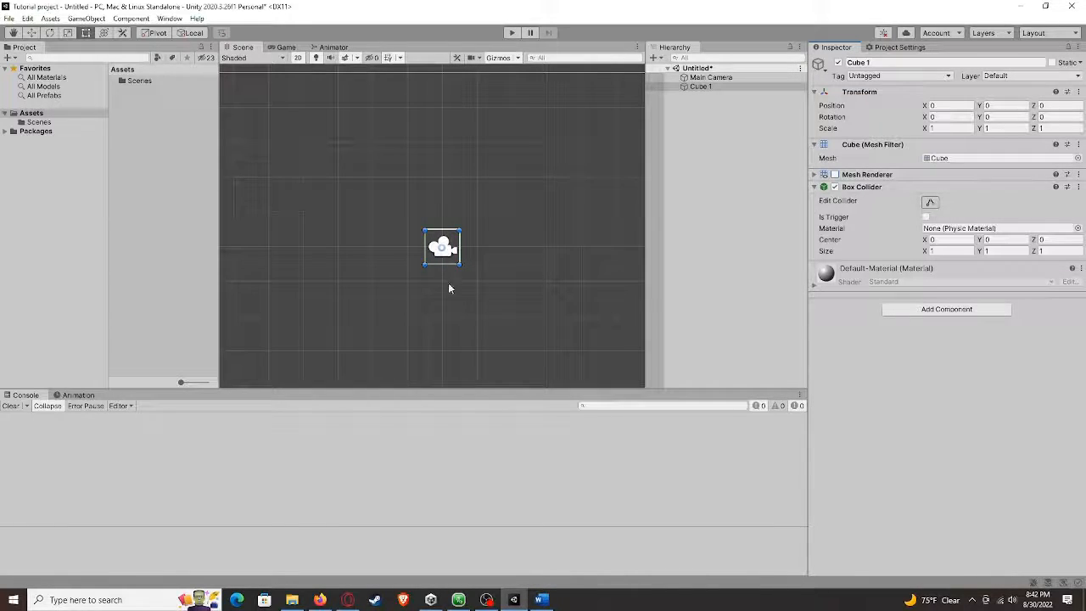
scroll(477, 266, down, 4)
middle_drag(525, 255, 532, 268)
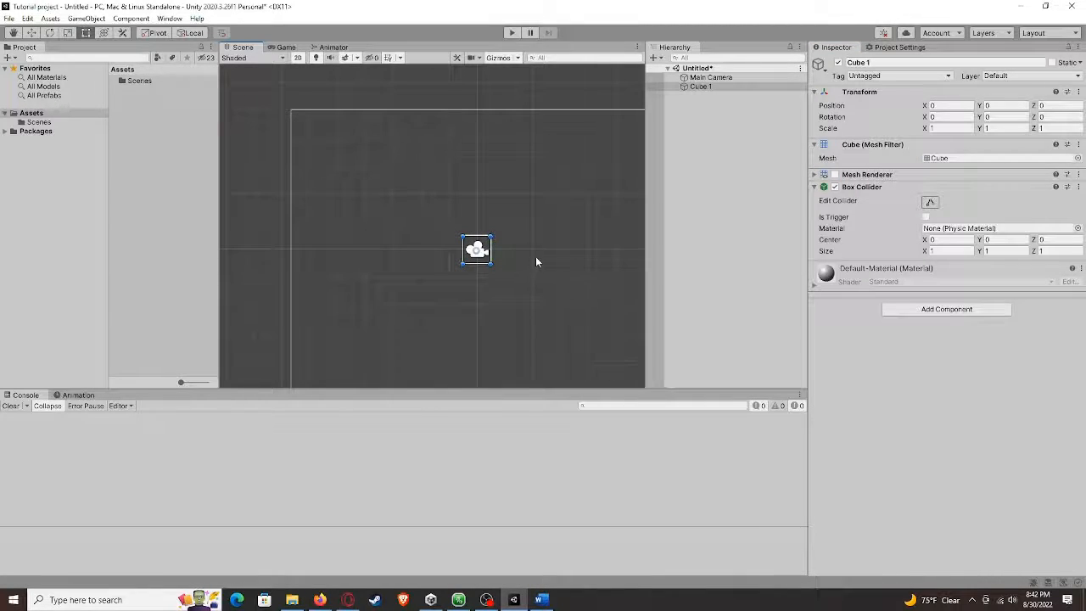
middle_drag(535, 255, 520, 193)
middle_drag(571, 264, 536, 259)
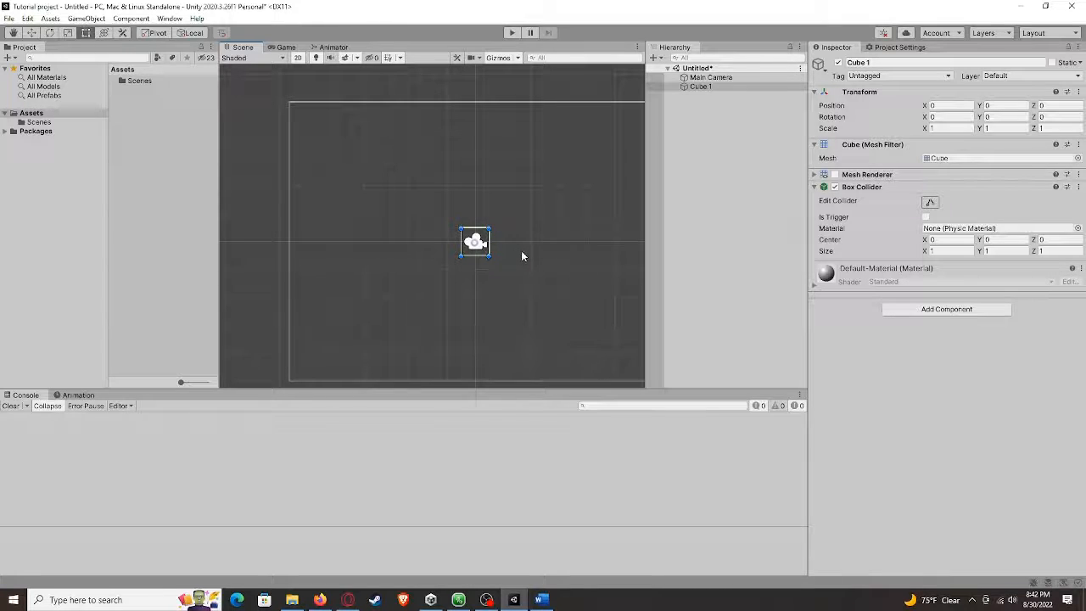
middle_drag(540, 253, 547, 254)
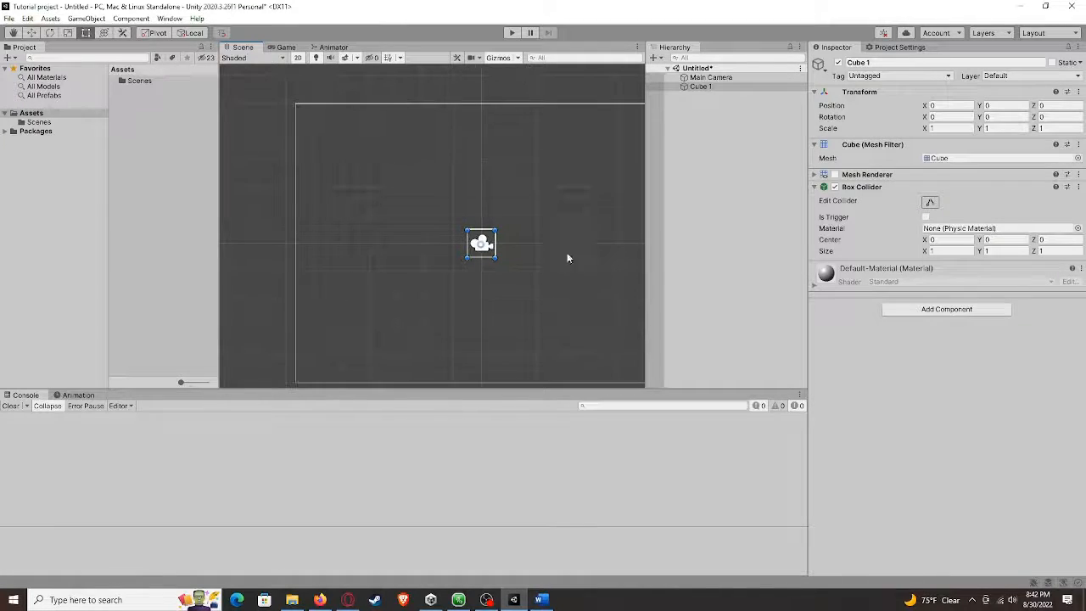
Expand and review the Default-Material shader properties, then collapse them again
click(812, 283)
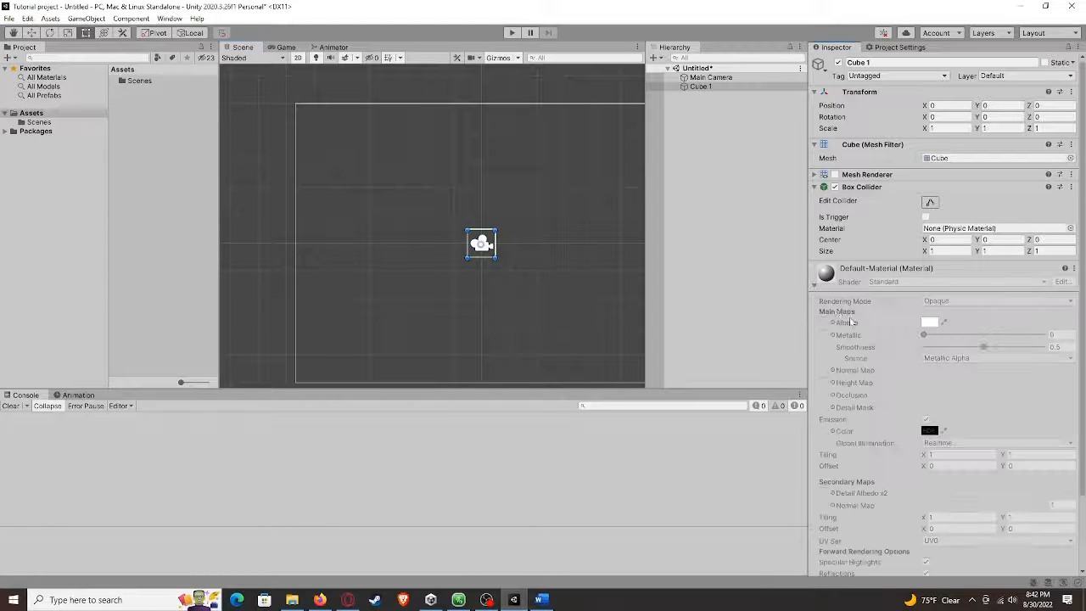
scroll(863, 240, down, 3)
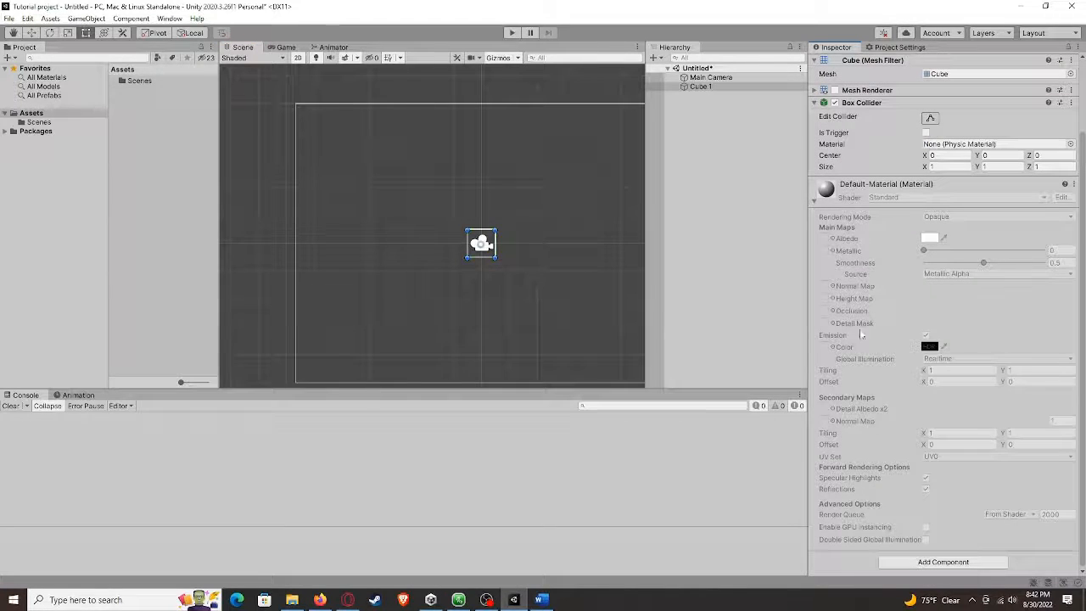
scroll(852, 339, up, 3)
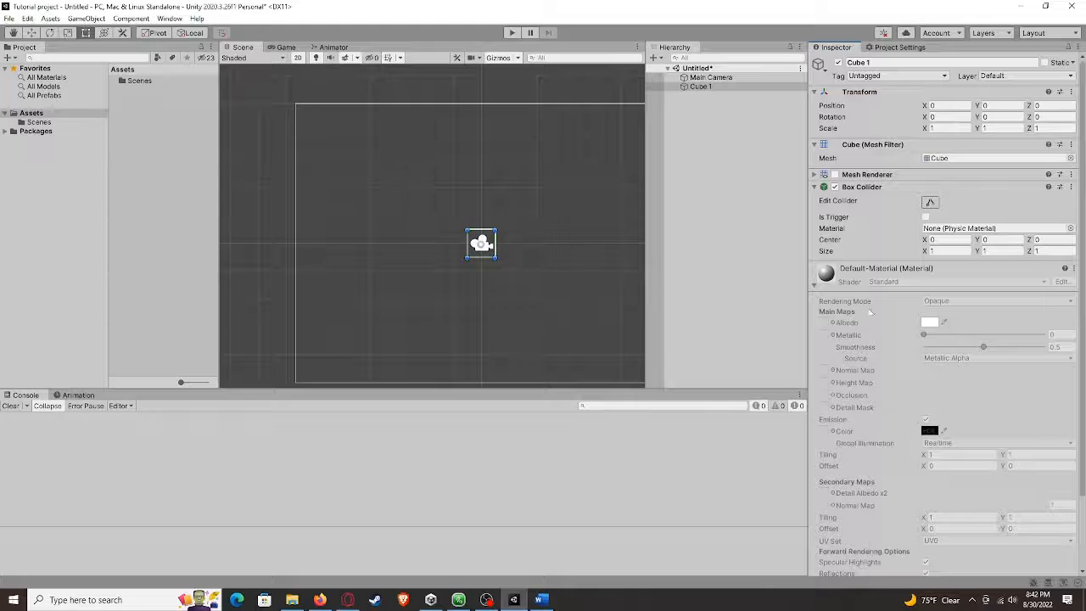
click(815, 286)
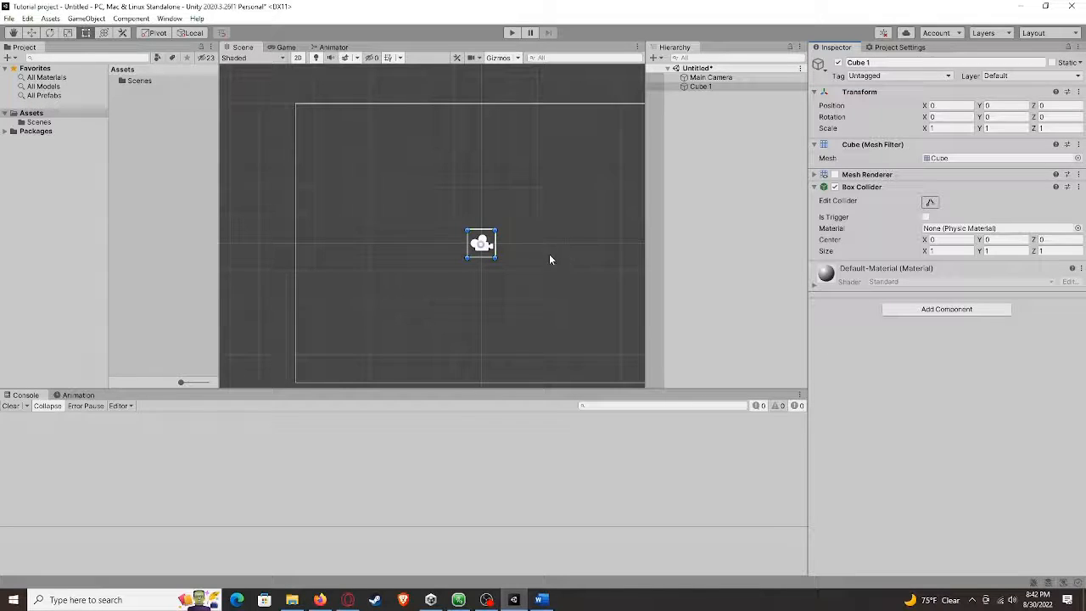
Switch to the Game view to preview the cube through the main camera
middle_drag(526, 237, 508, 233)
middle_drag(587, 185, 591, 201)
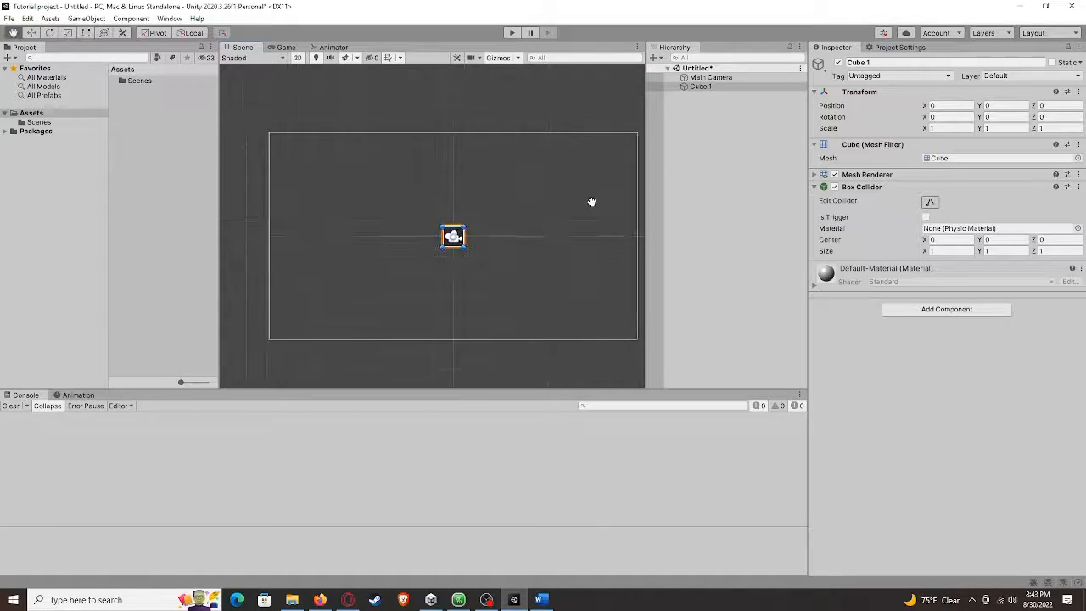
key(t)
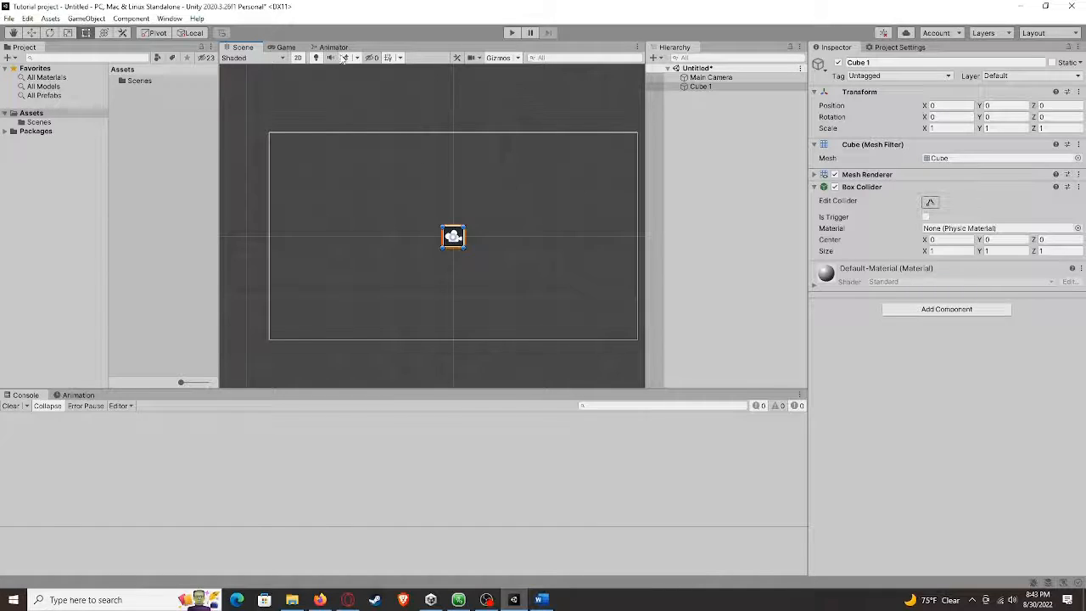
click(285, 47)
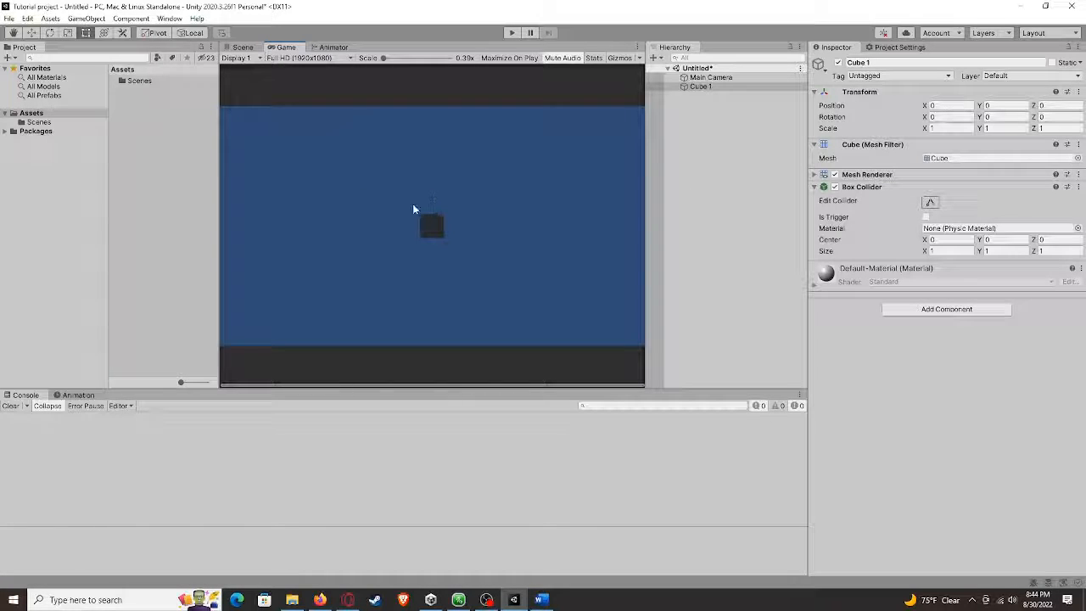
Switch back and forth between the Scene and Game views to compare the cube in each
click(241, 47)
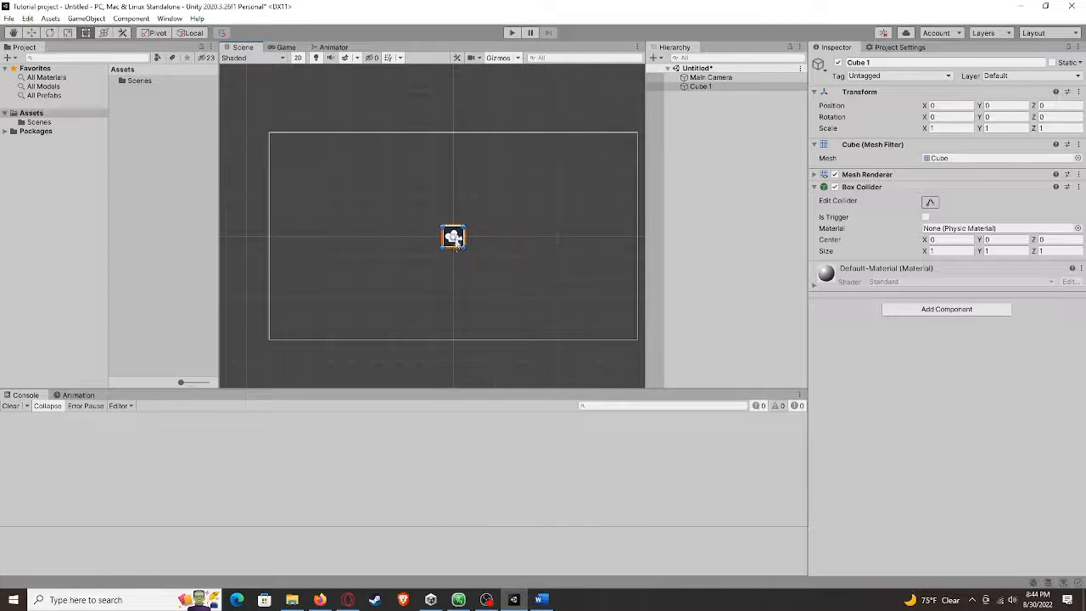
click(285, 47)
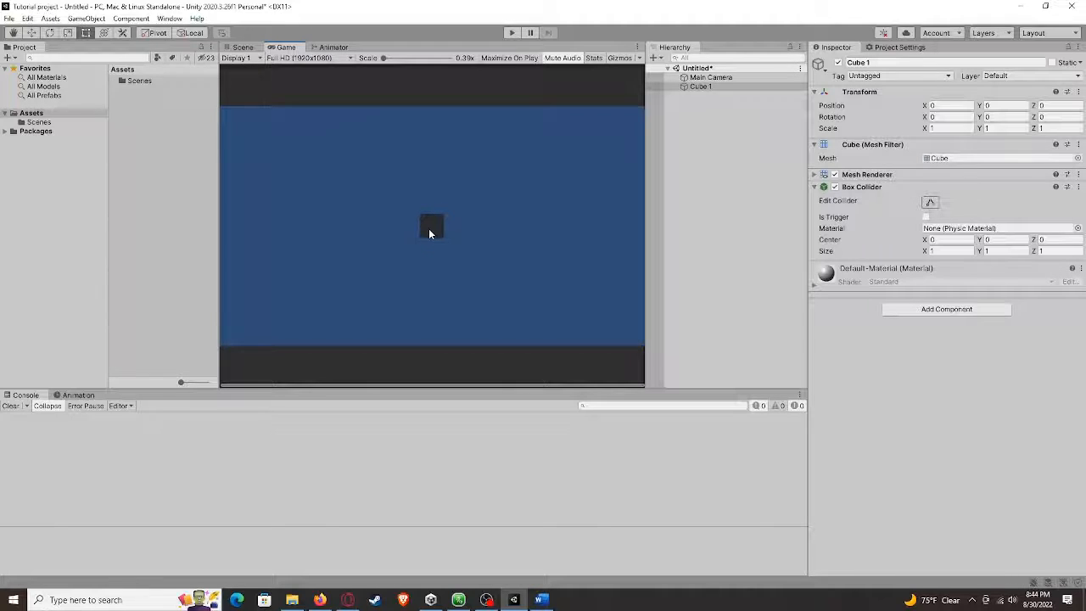
click(244, 47)
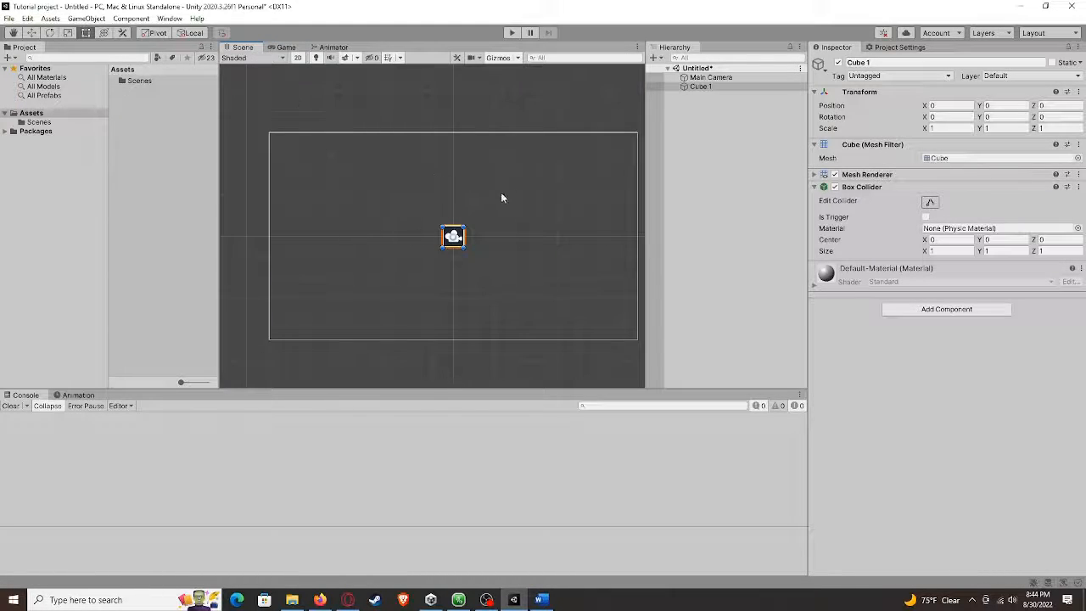
click(275, 48)
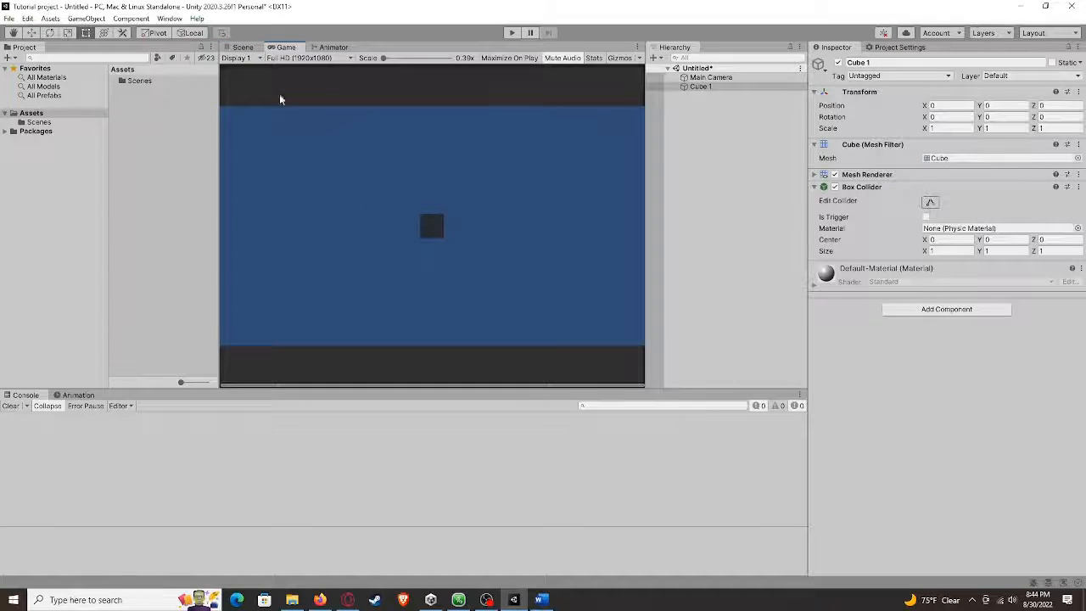
click(245, 49)
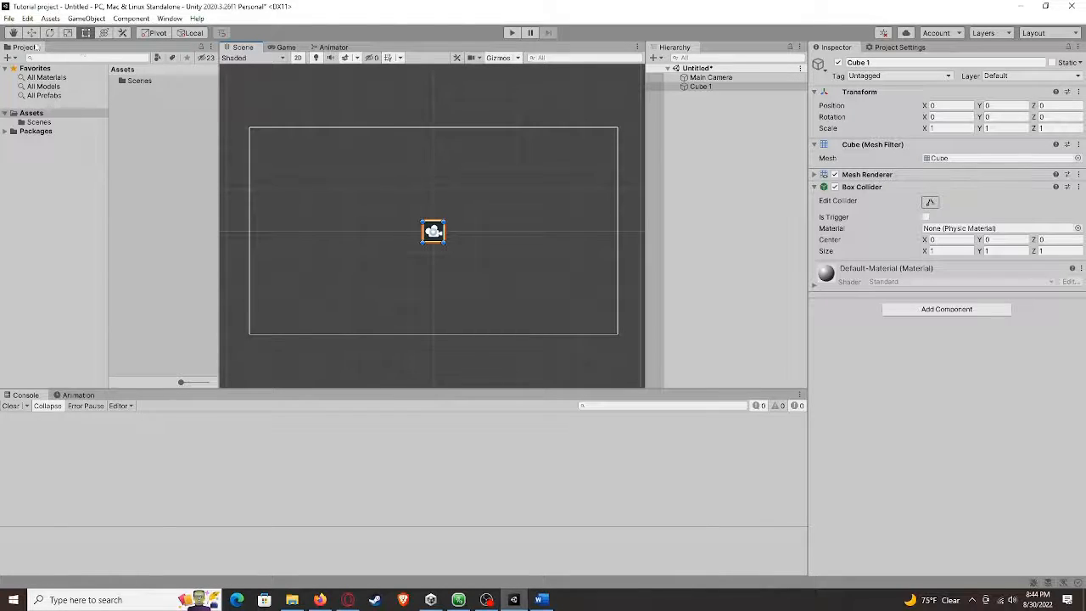
Cycle through the Hand, Move, Rotate, Scale and Rect tools, ending on the Hand tool
click(14, 34)
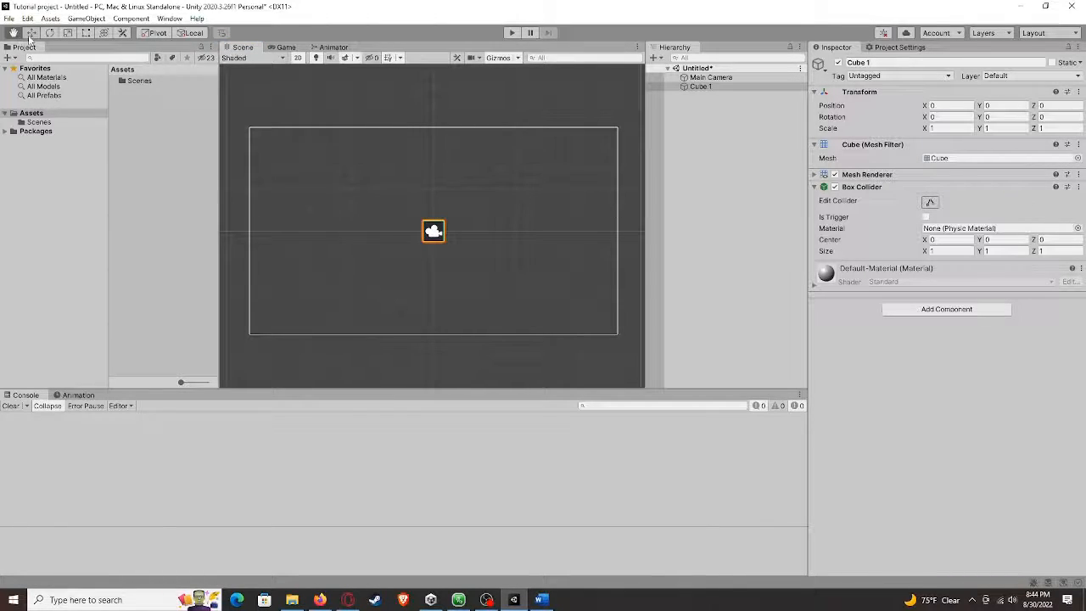
click(32, 33)
click(50, 33)
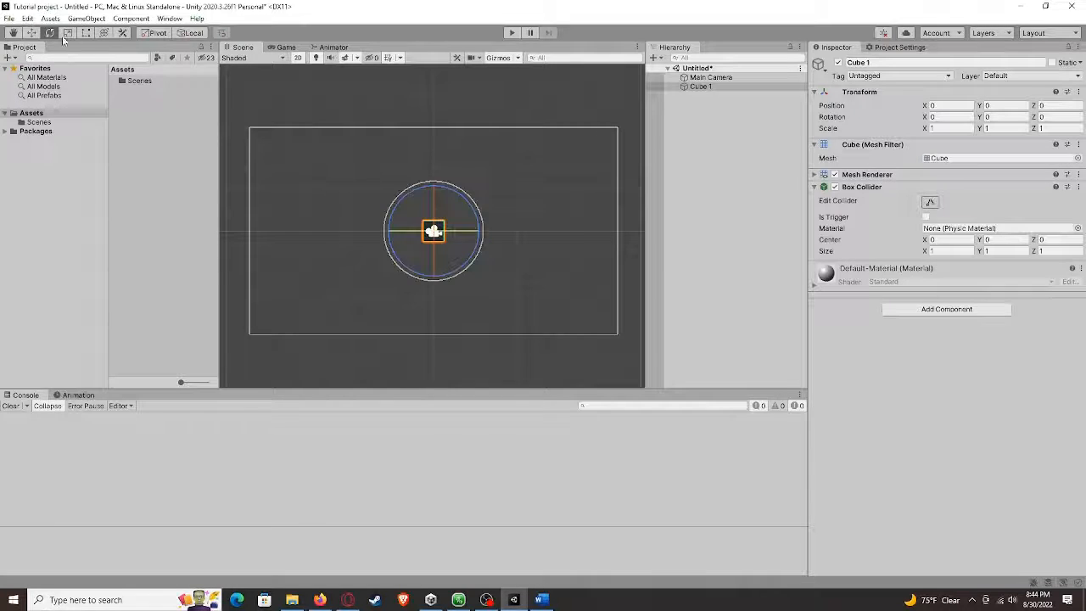
click(68, 33)
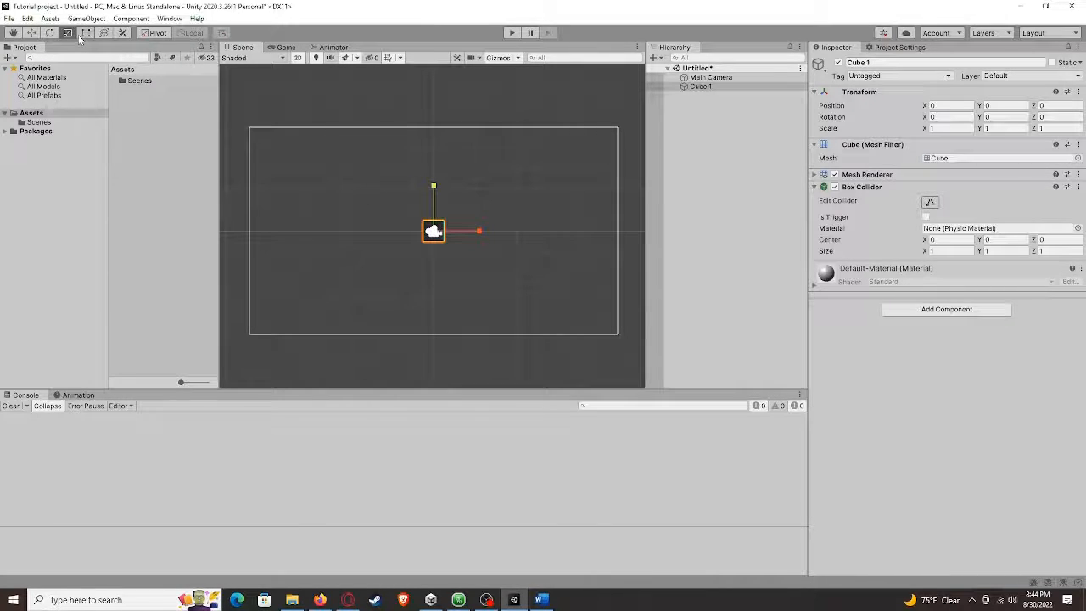
click(85, 33)
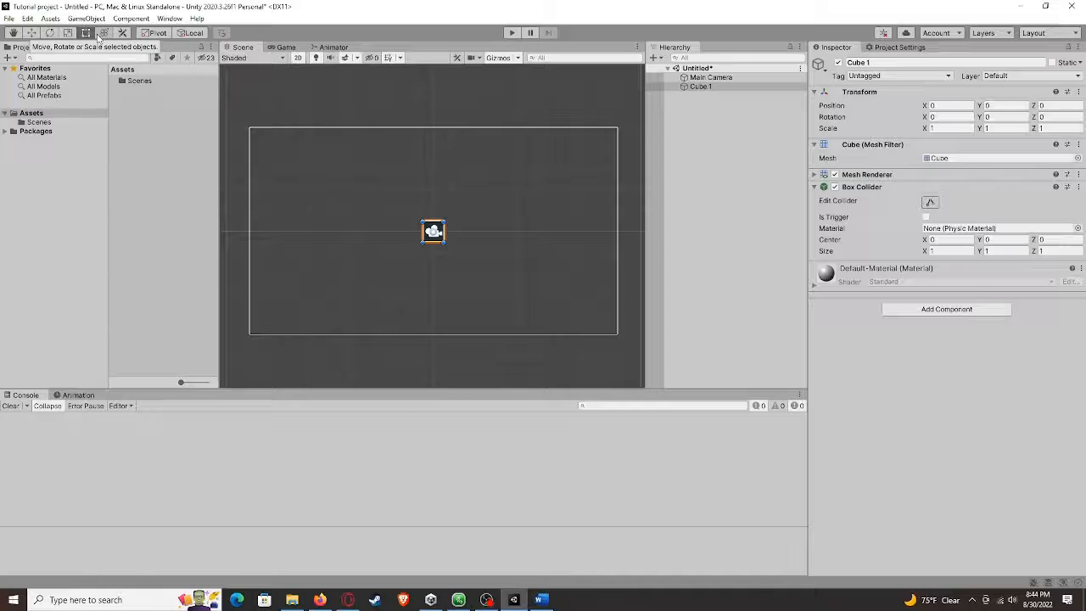
click(14, 34)
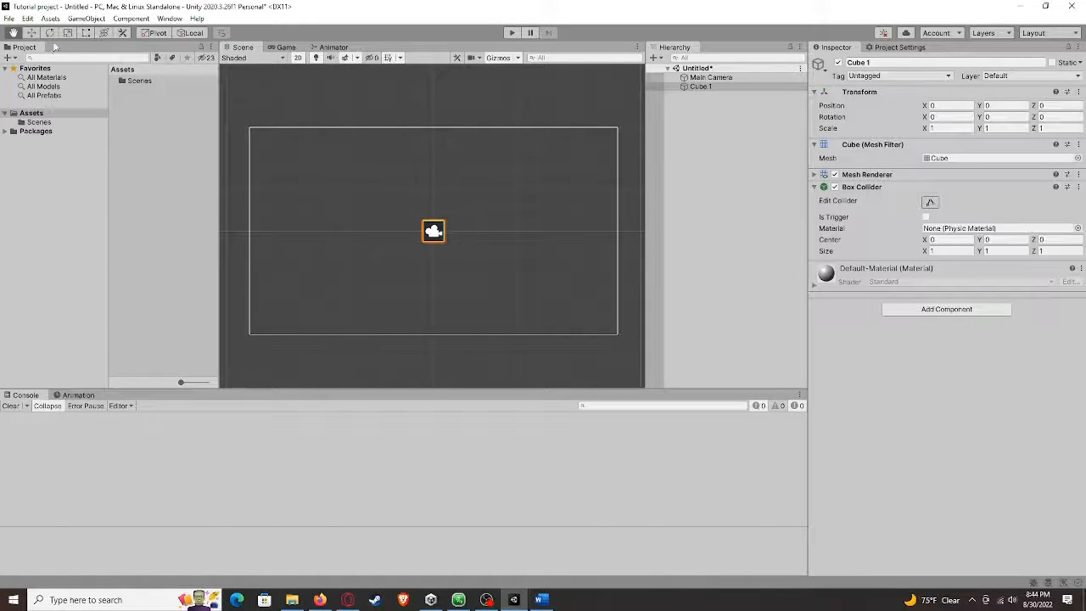
Pan around the Scene view while toggling between the Hand and Move tools with their shortcuts
drag(395, 203, 391, 213)
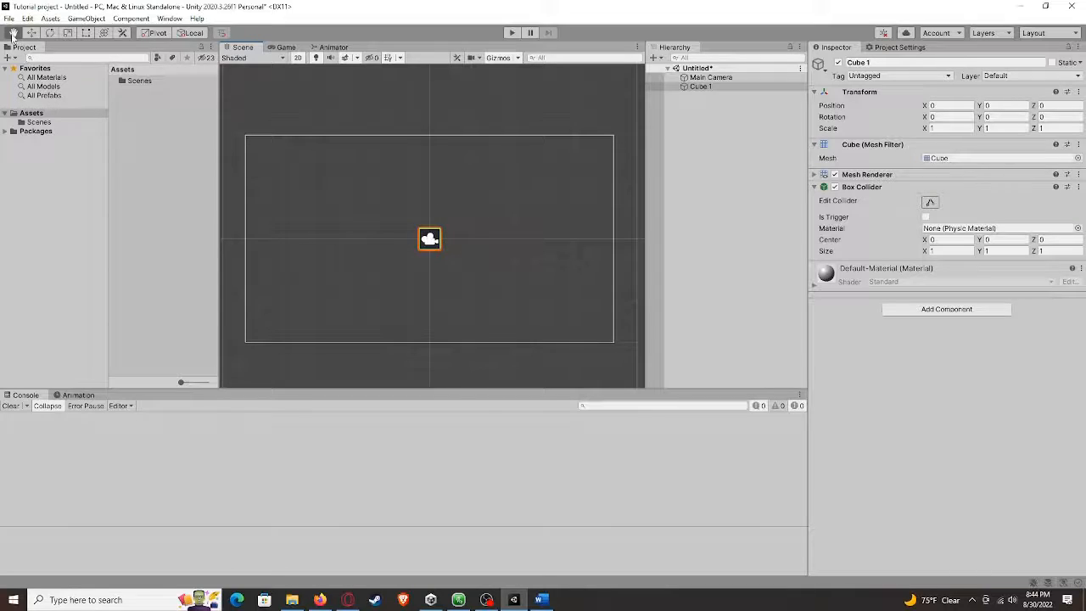
mouse_move(449, 260)
mouse_down()
mouse_move(424, 196)
mouse_move(432, 303)
mouse_move(455, 289)
mouse_move(441, 231)
mouse_move(436, 242)
mouse_move(424, 217)
mouse_move(450, 256)
mouse_move(419, 246)
mouse_move(448, 264)
mouse_up()
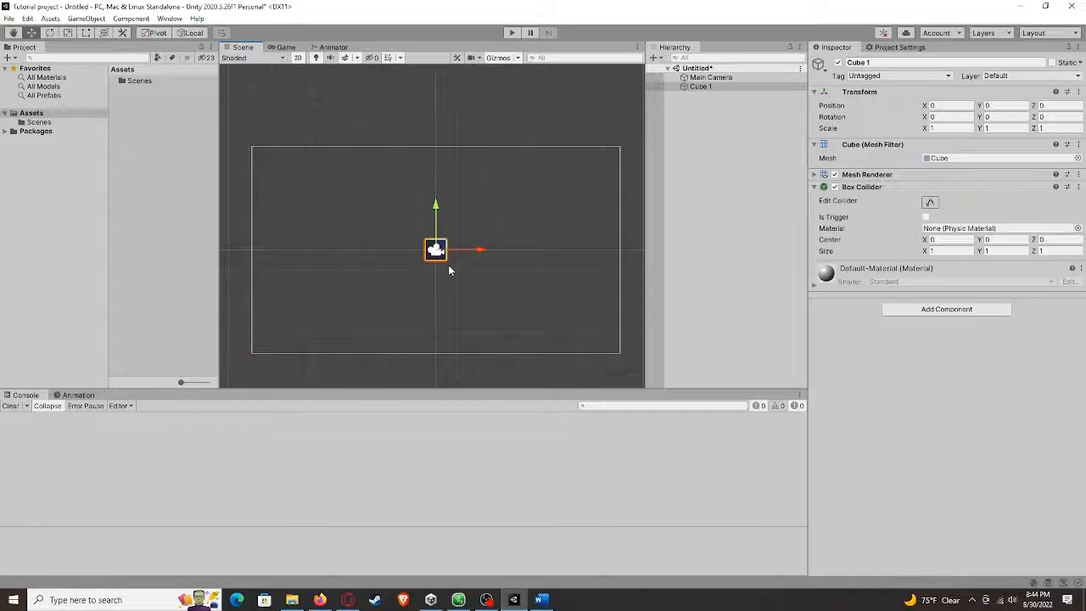
key(q)
key(q)
key(w)
key(q)
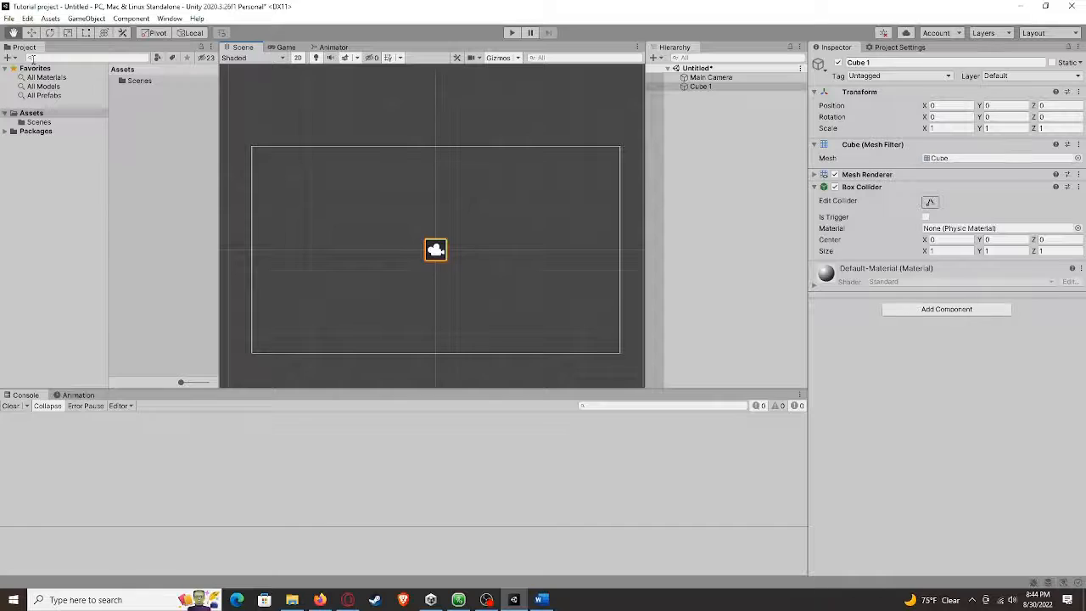
key(w)
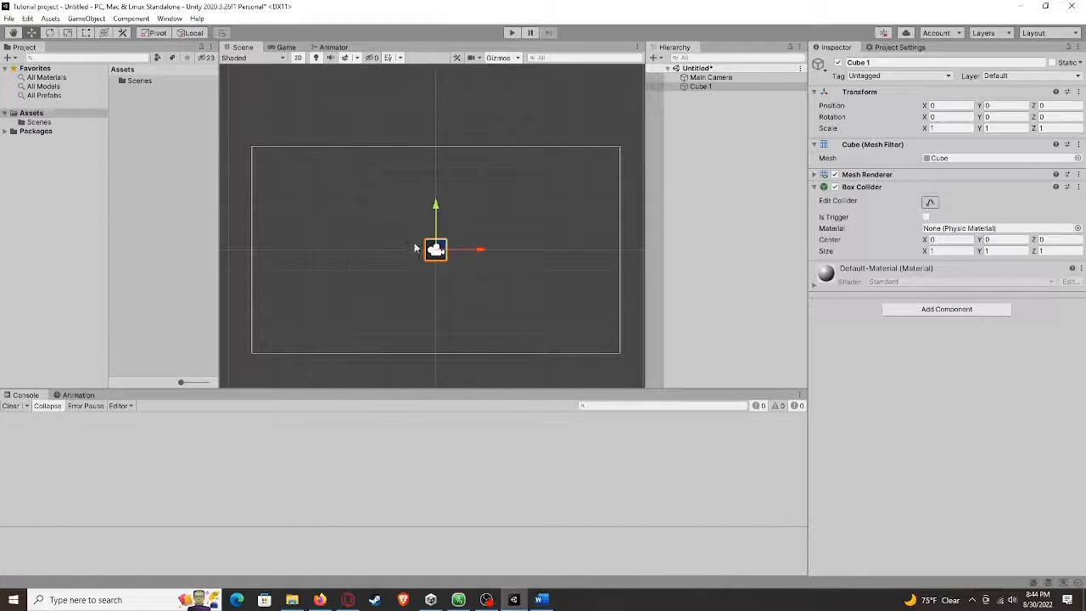
middle_drag(487, 245, 472, 264)
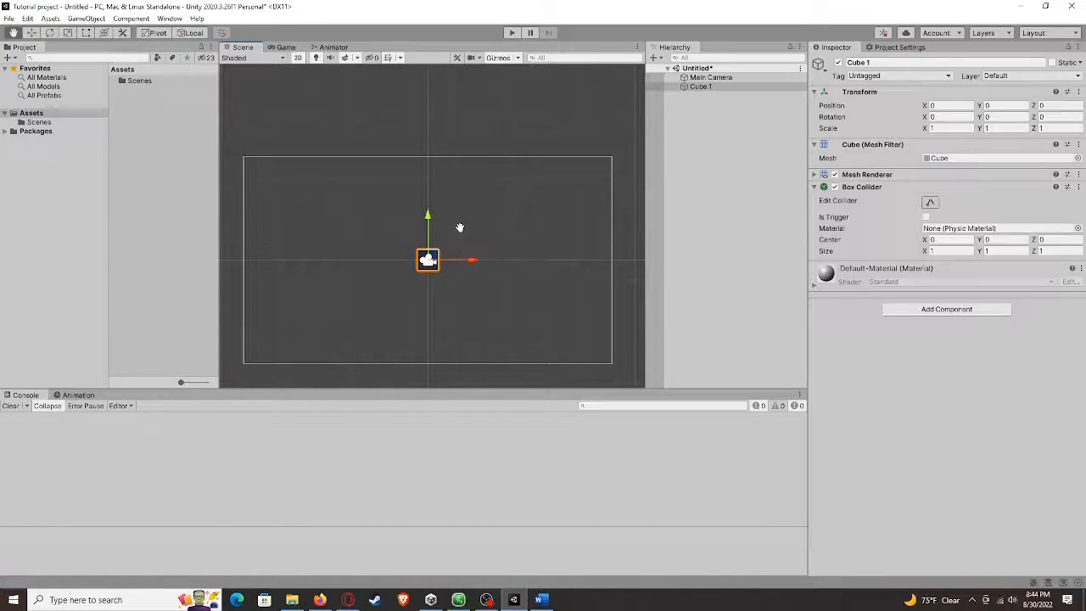
middle_drag(459, 226, 484, 213)
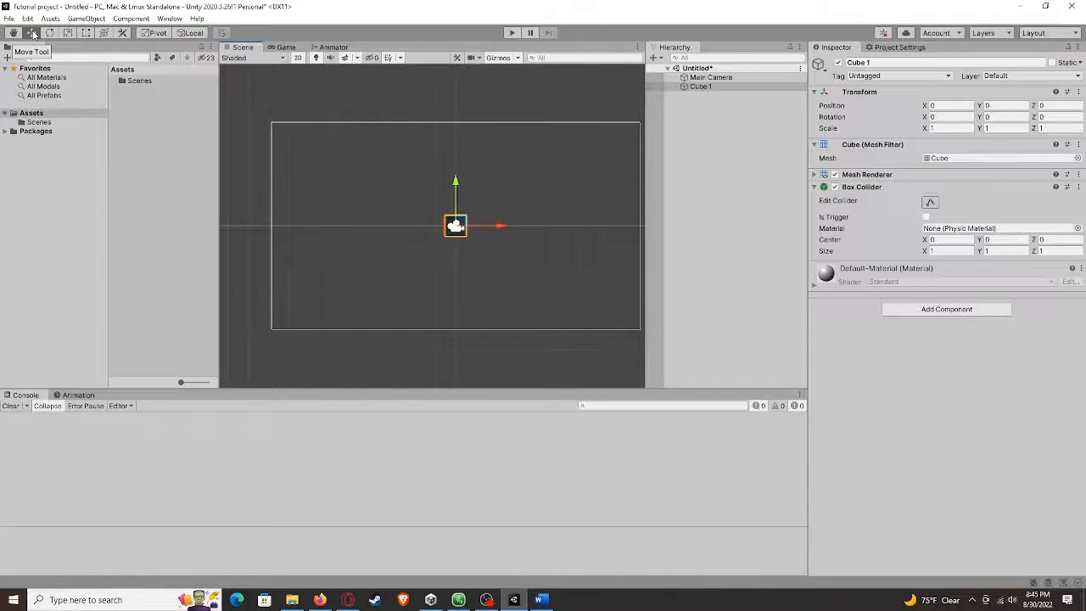
middle_drag(354, 191, 323, 198)
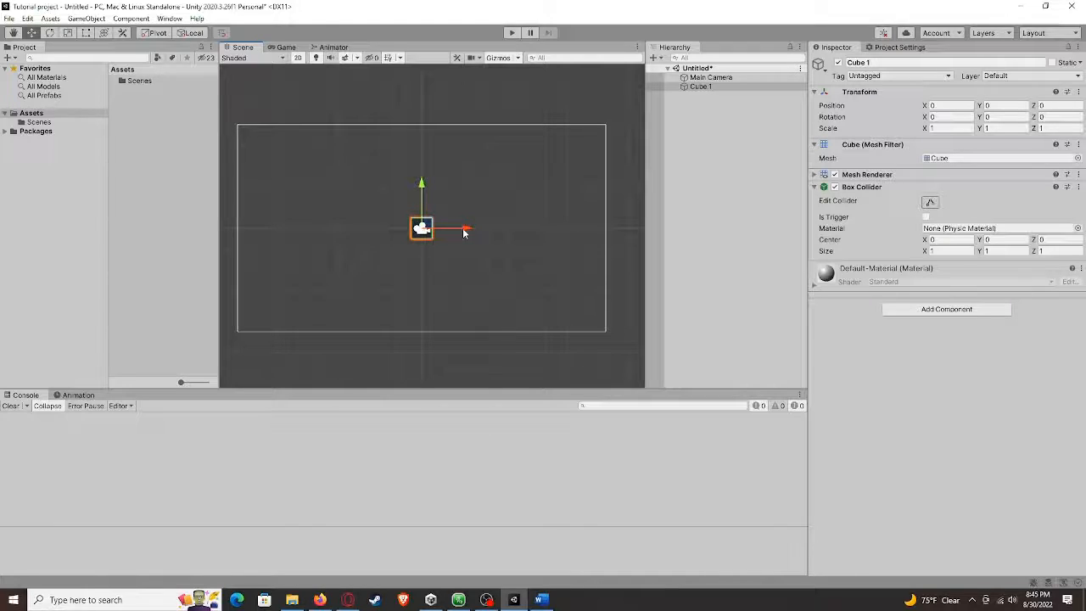
Try moving the cube along its X and Y axes with the Move tool, undoing each move
drag(463, 233, 412, 235)
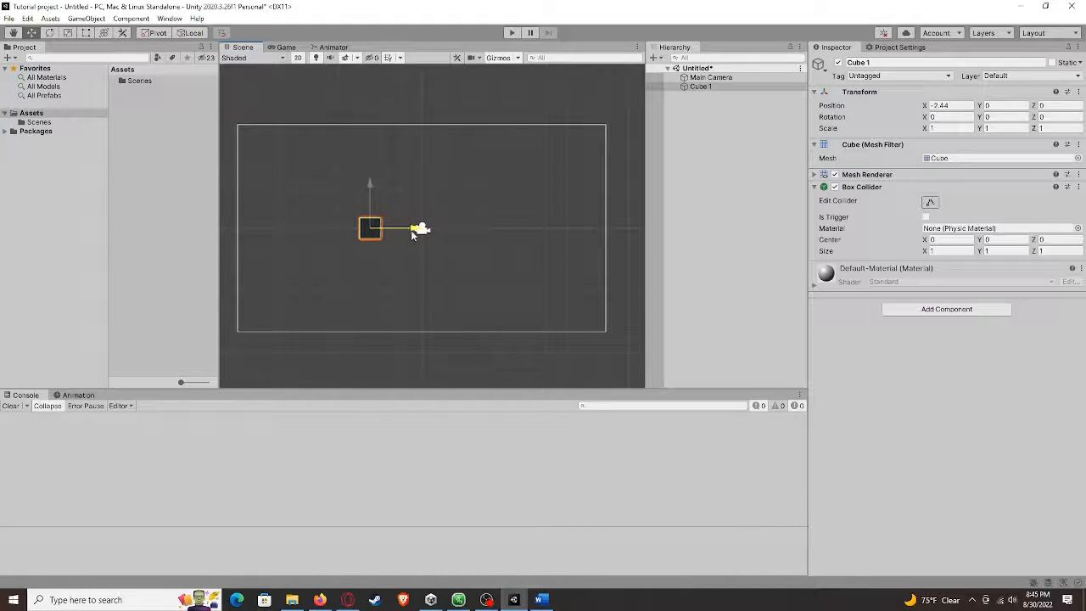
key(ctrl+z)
drag(421, 190, 422, 158)
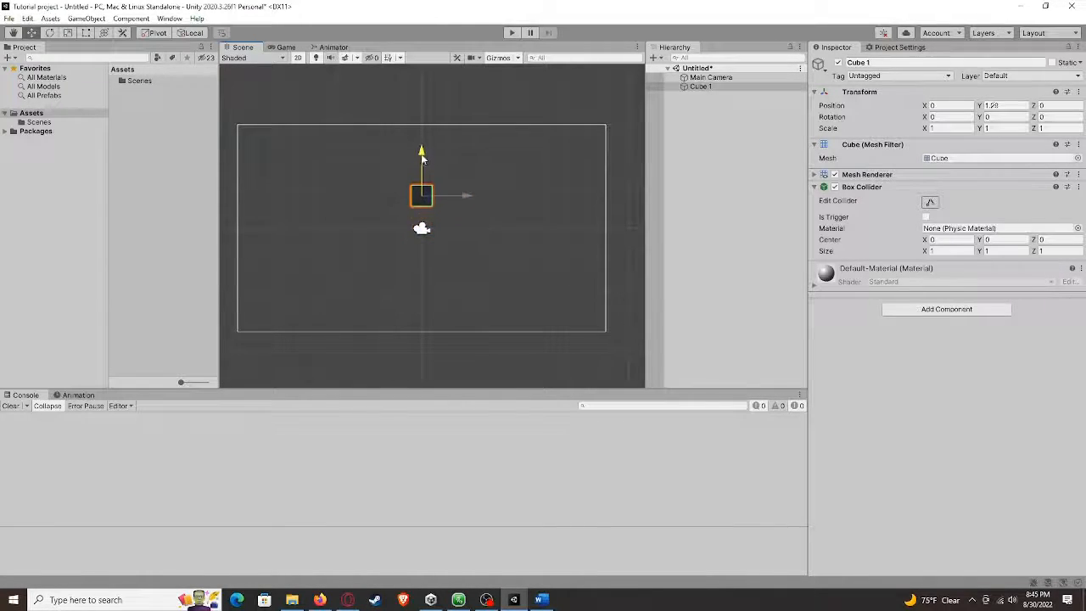
key(ctrl+z)
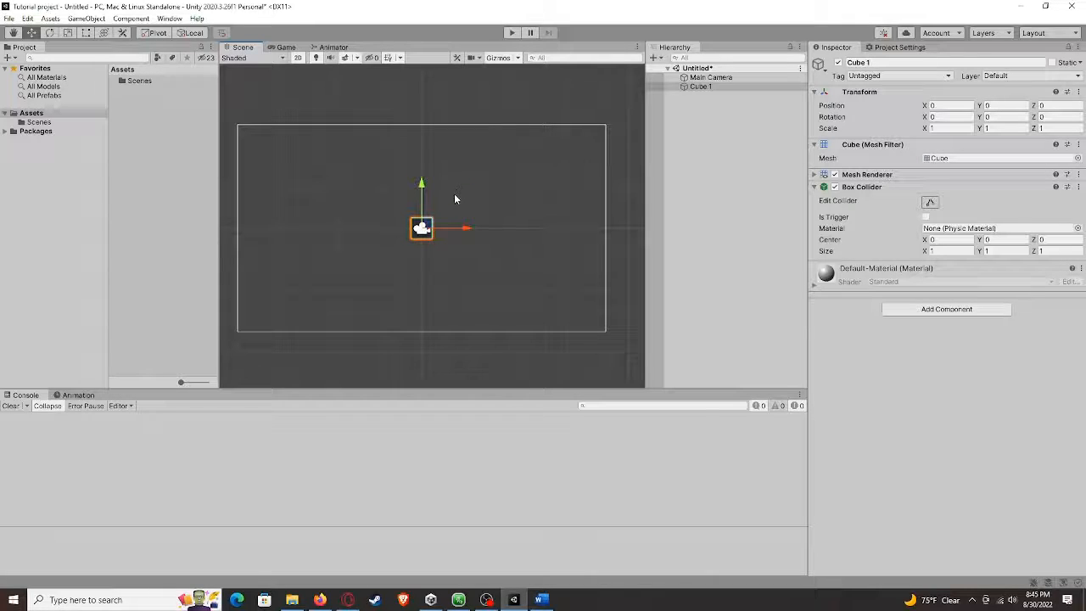
drag(465, 229, 455, 250)
key(ctrl+z)
Try dragging the cube along its Z axis in the 3D perspective view, undo it, and return to 2D
click(297, 58)
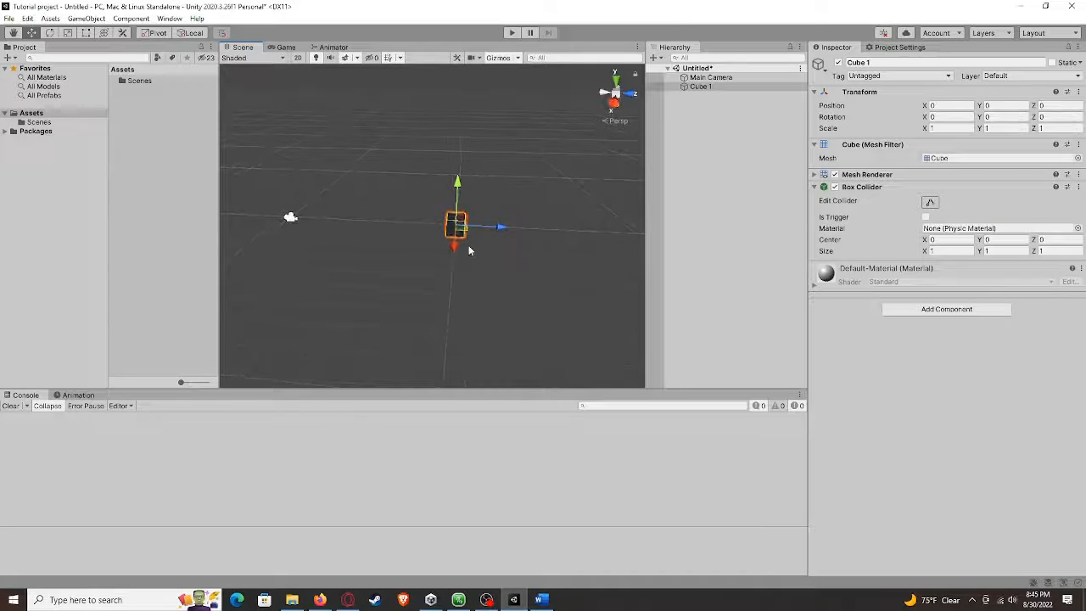
mouse_move(501, 227)
mouse_down()
mouse_move(572, 232)
mouse_move(505, 228)
mouse_up()
key(ctrl+z)
click(301, 60)
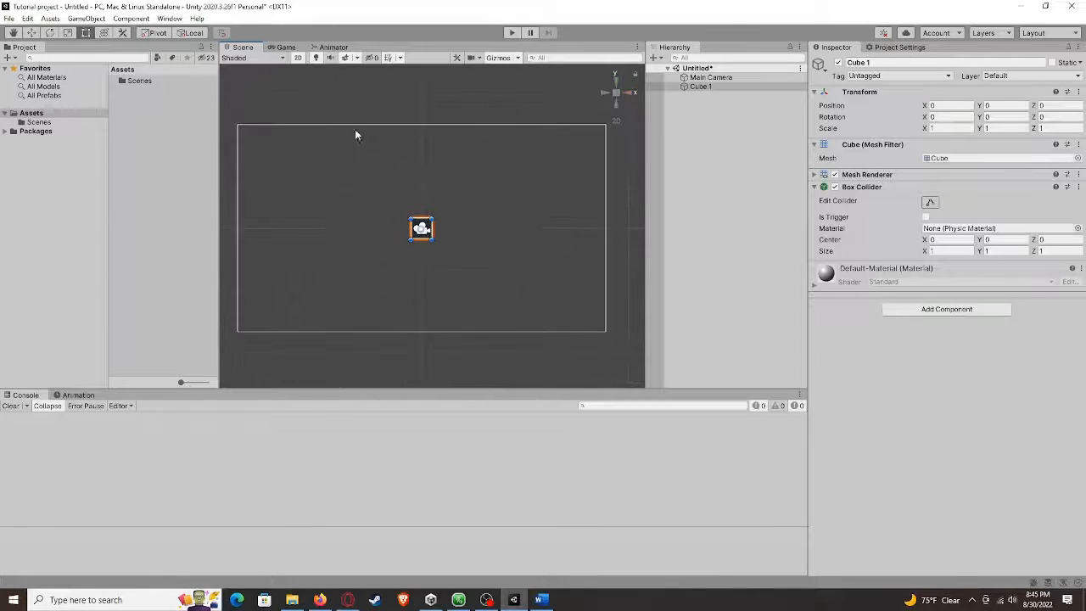
Try rotating the cube about its Z axis with the Rotate tool, then undo the rotation
scroll(429, 238, up, 1)
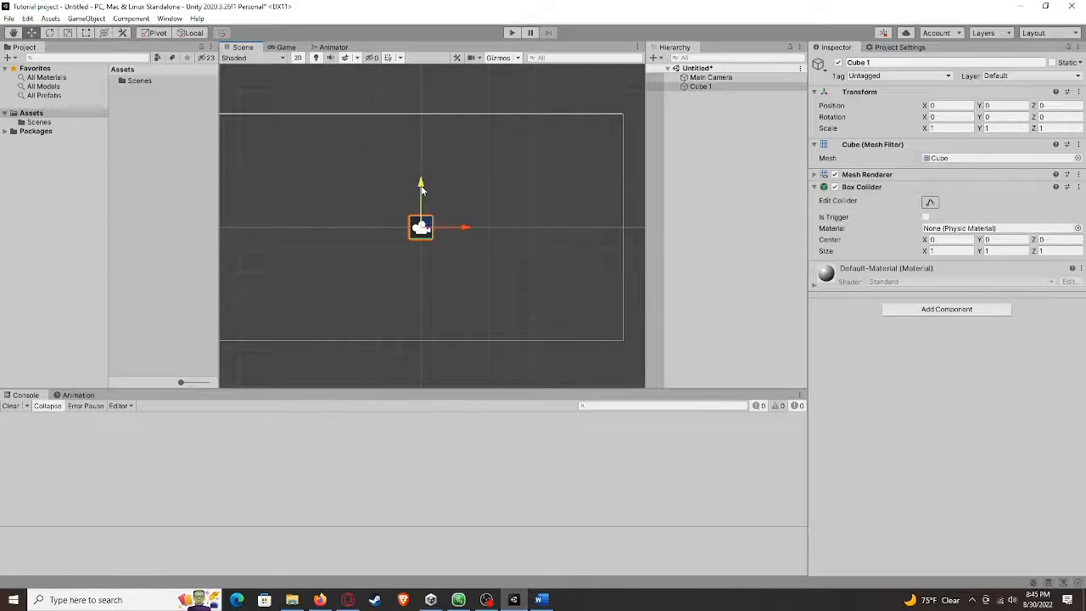
drag(421, 189, 440, 219)
key(e)
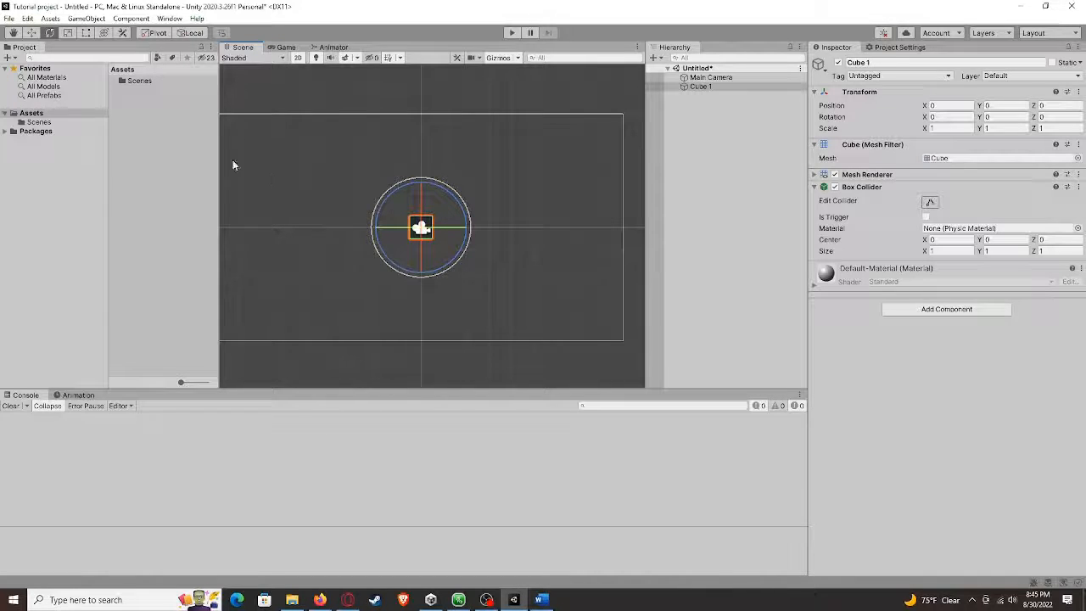
scroll(424, 243, up, 3)
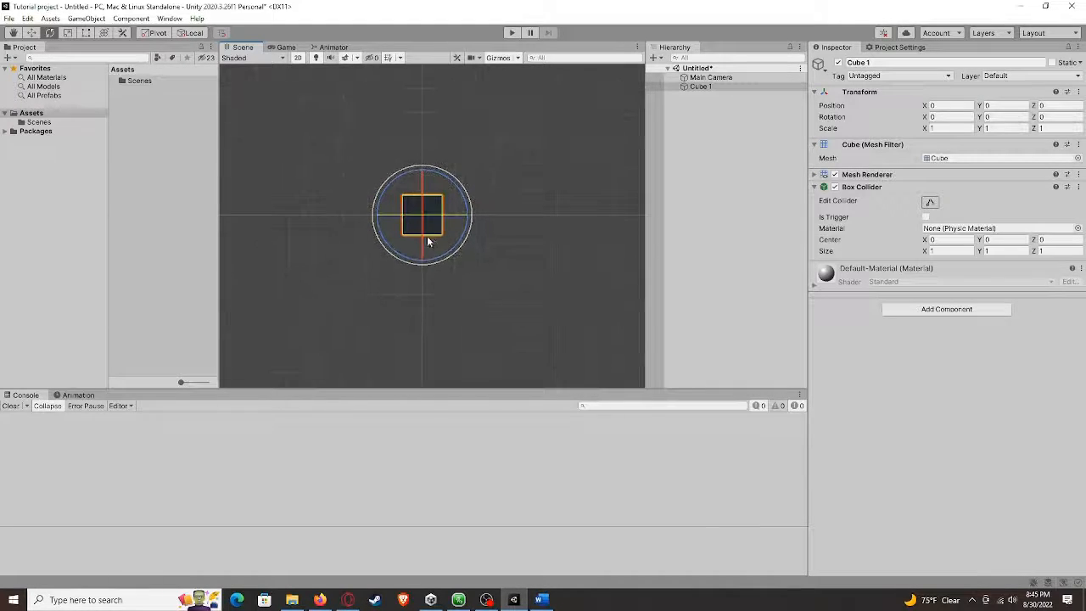
drag(463, 198, 445, 296)
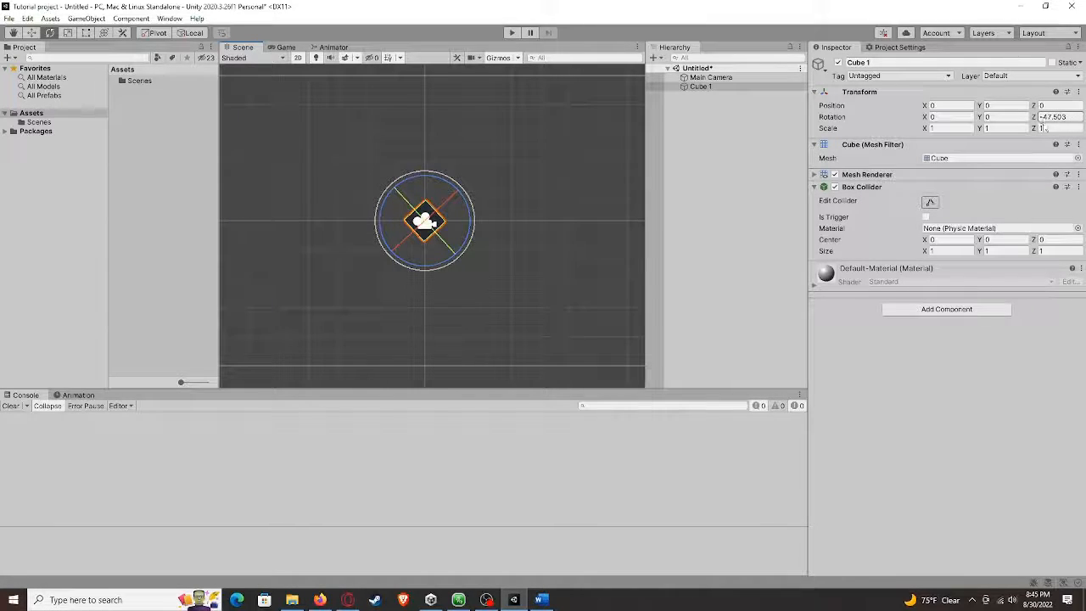
key(ctrl+z)
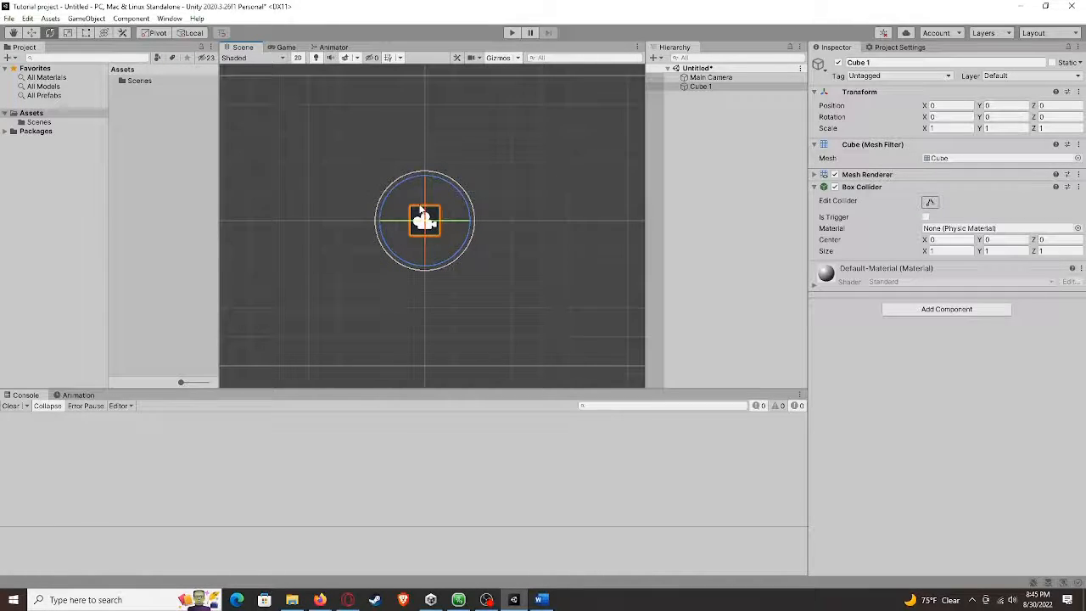
Cycle through the Move, Rotate and Scale tools using their shortcuts, ending on the Scale tool
click(68, 32)
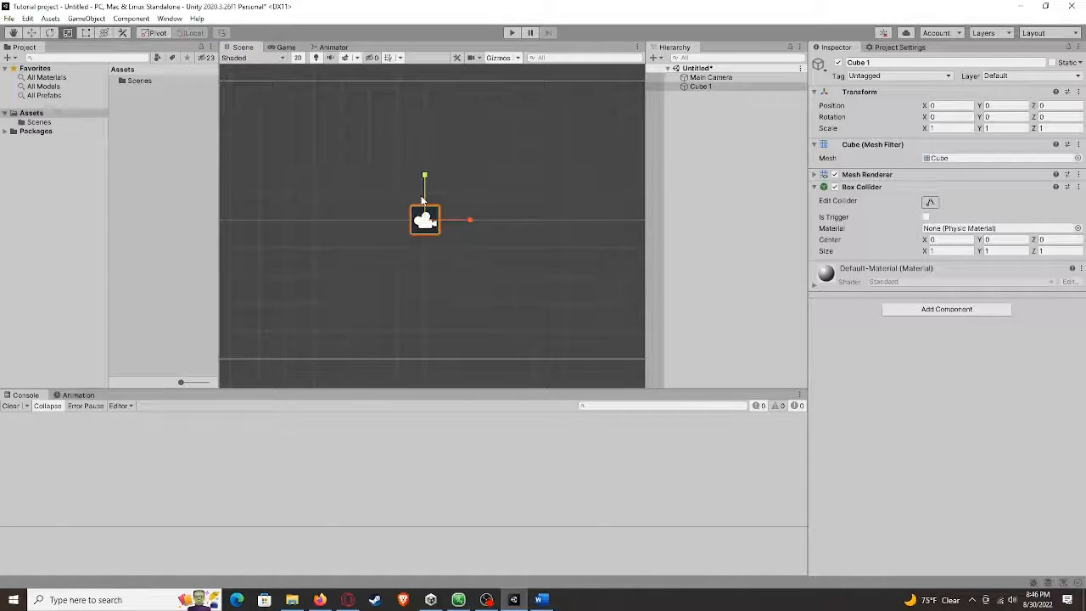
key(e)
key(r)
key(q)
key(w)
key(e)
key(r)
key(e)
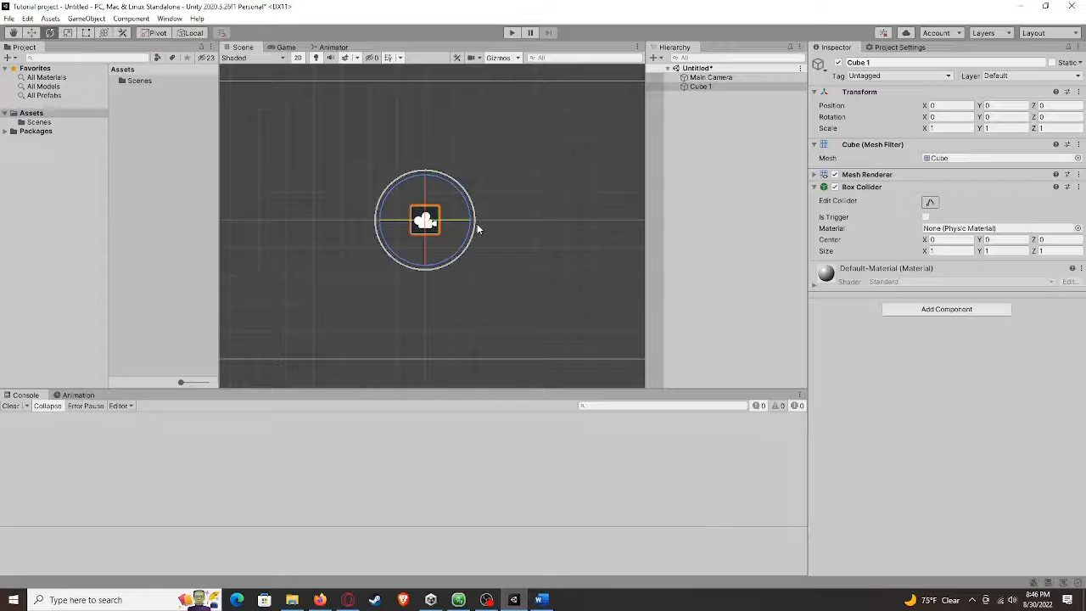
key(r)
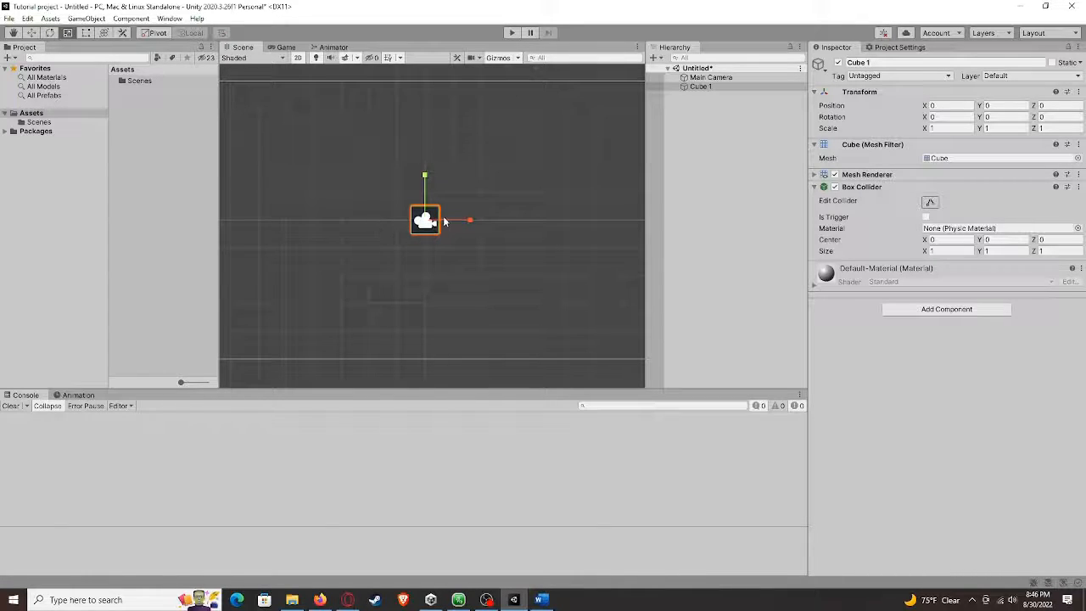
Try scaling the cube along X and Y with the Scale tool, undoing each change
drag(469, 222, 541, 224)
key(ctrl+z)
drag(426, 175, 430, 150)
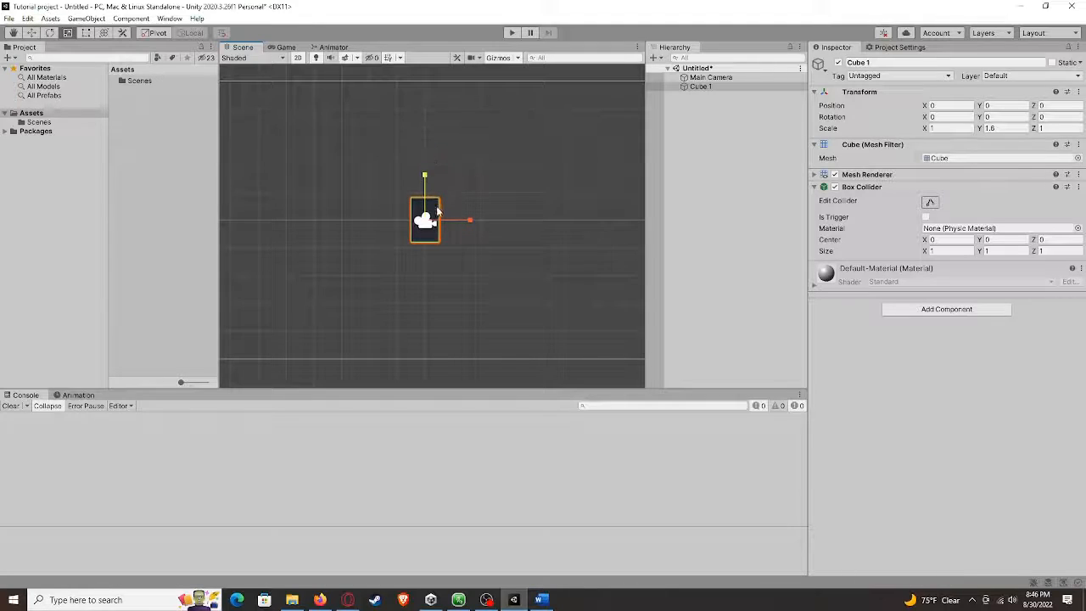
key(ctrl+z)
drag(437, 218, 442, 209)
key(ctrl+z)
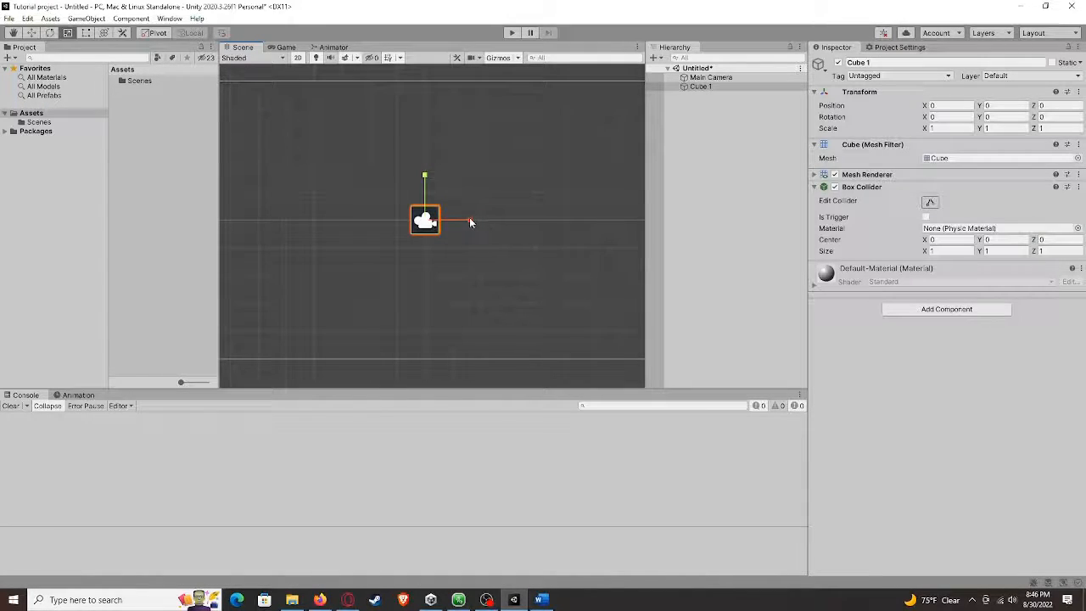
Stretch the cube twice along its X axis with the Scale tool, then undo both stretches
drag(469, 221, 516, 219)
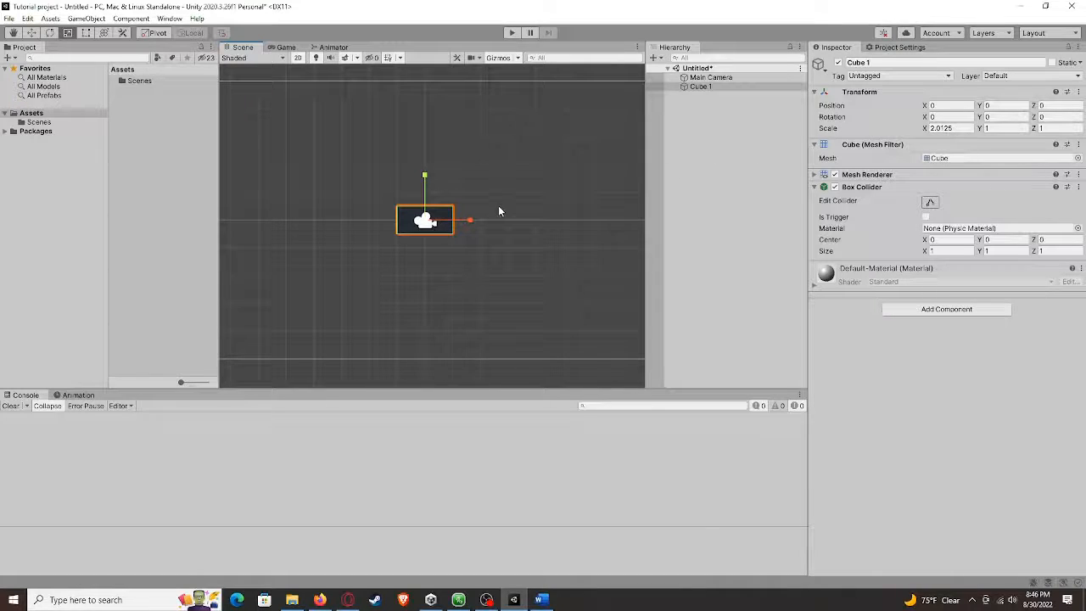
drag(469, 222, 503, 217)
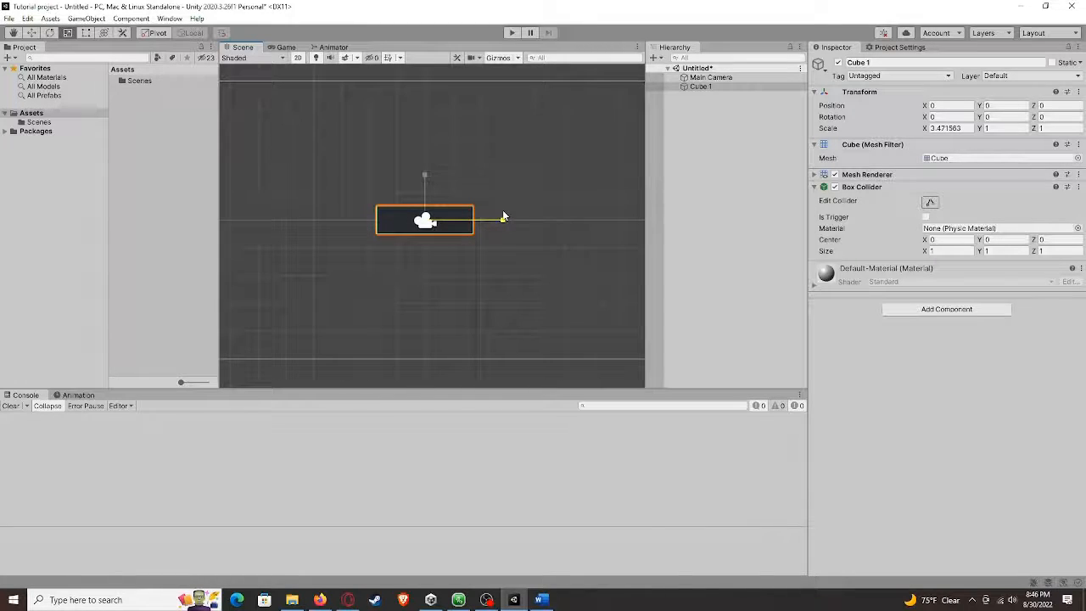
key(ctrl+z)
key(ctrl+z)
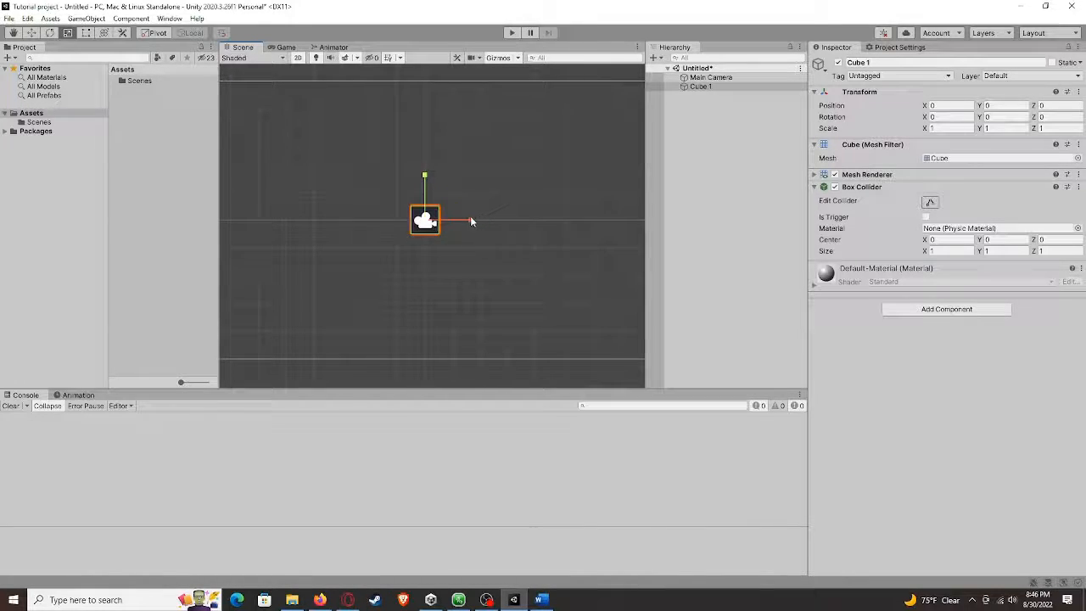
Set the cube's scale to X 2 and Y 4 in the Transform component
click(950, 128)
text(2)
key(Tab)
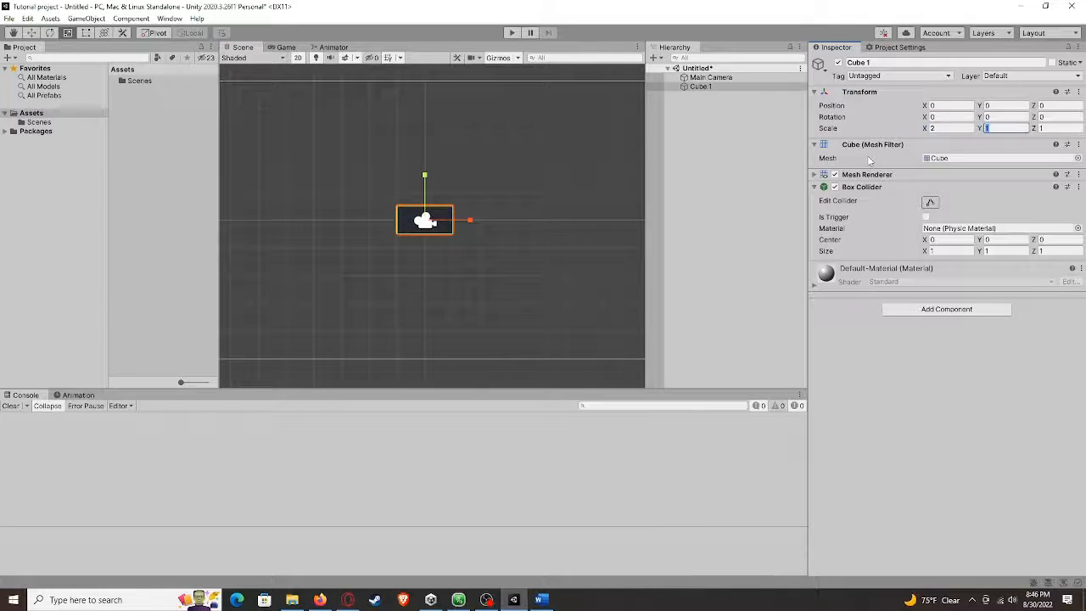
text(2)
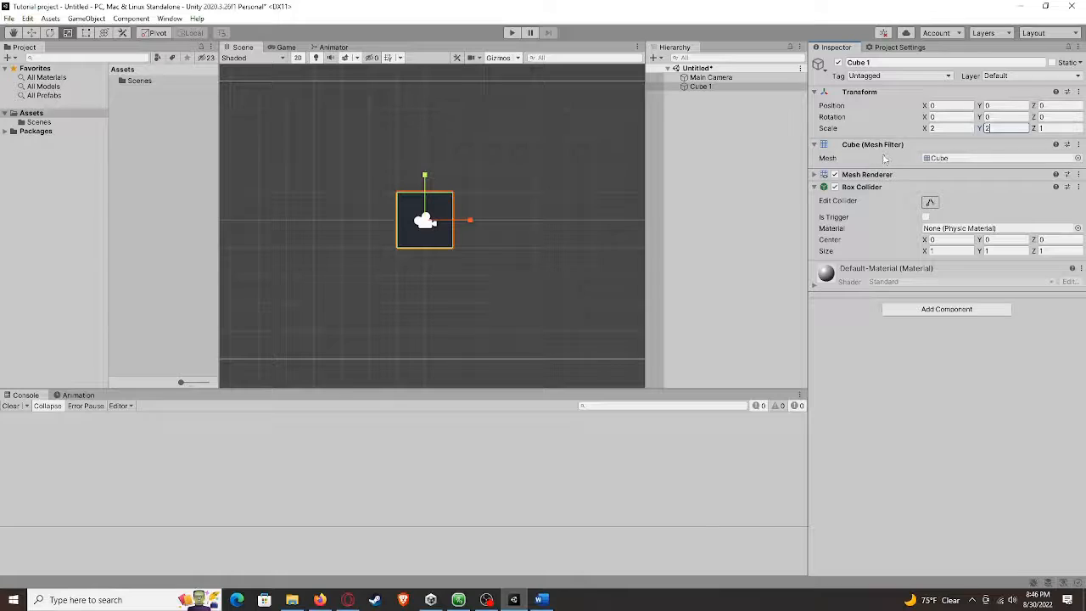
key(Tab)
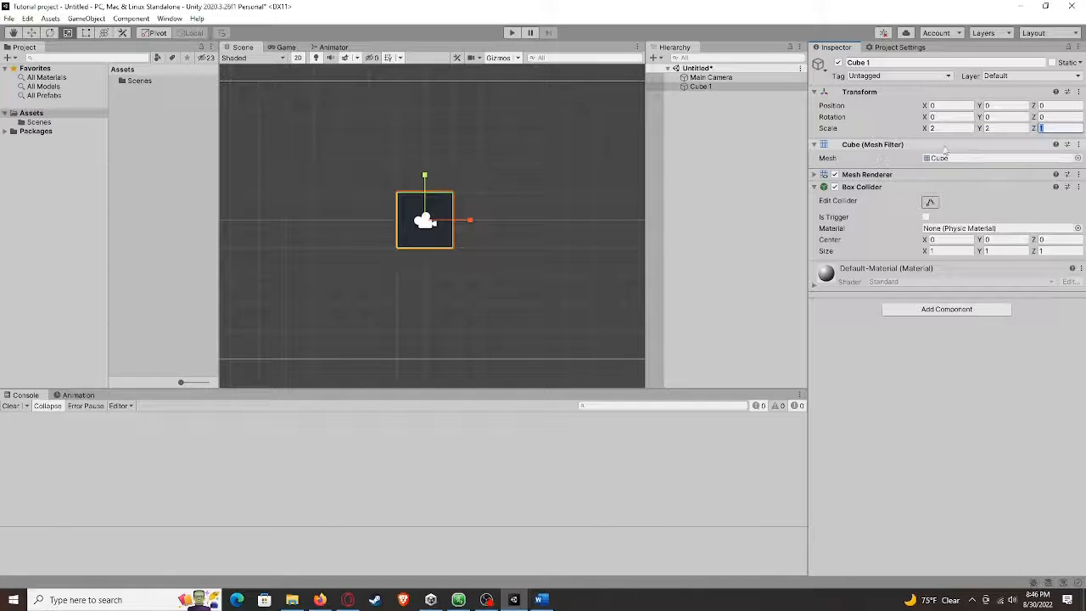
drag(994, 129, 942, 131)
key(BackSpace)
text(4)
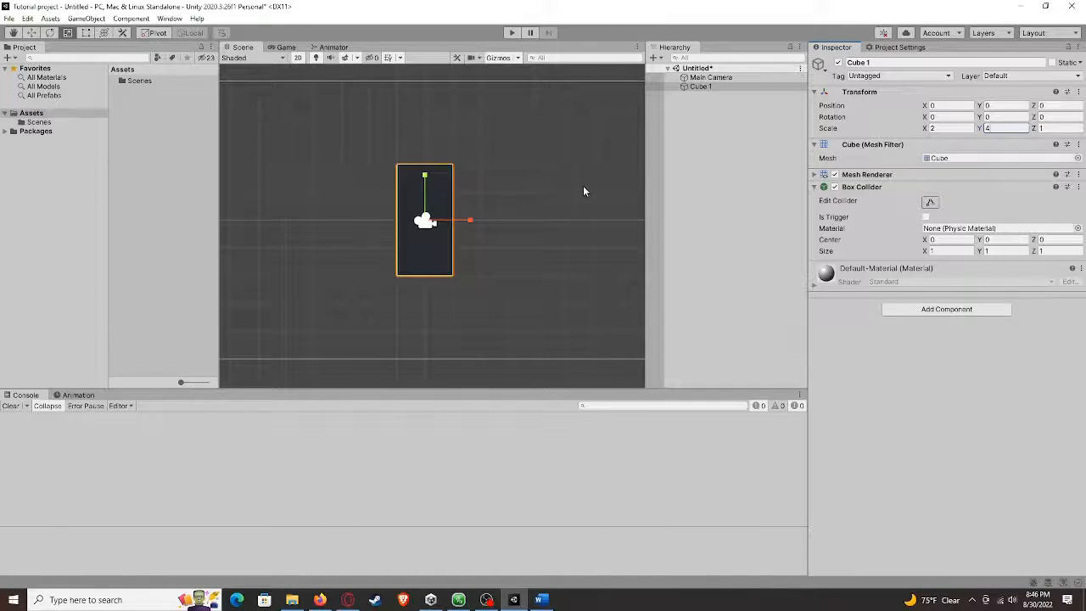
Switch to the Move tool and nudge the cube slightly up and right from the origin
middle_drag(548, 192, 555, 197)
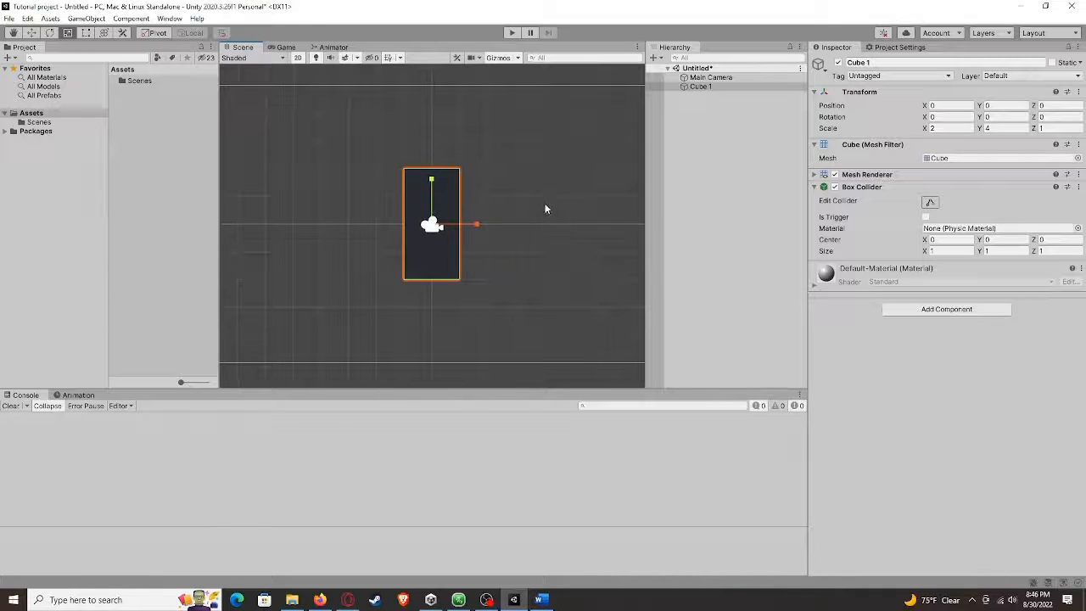
middle_drag(545, 230, 518, 247)
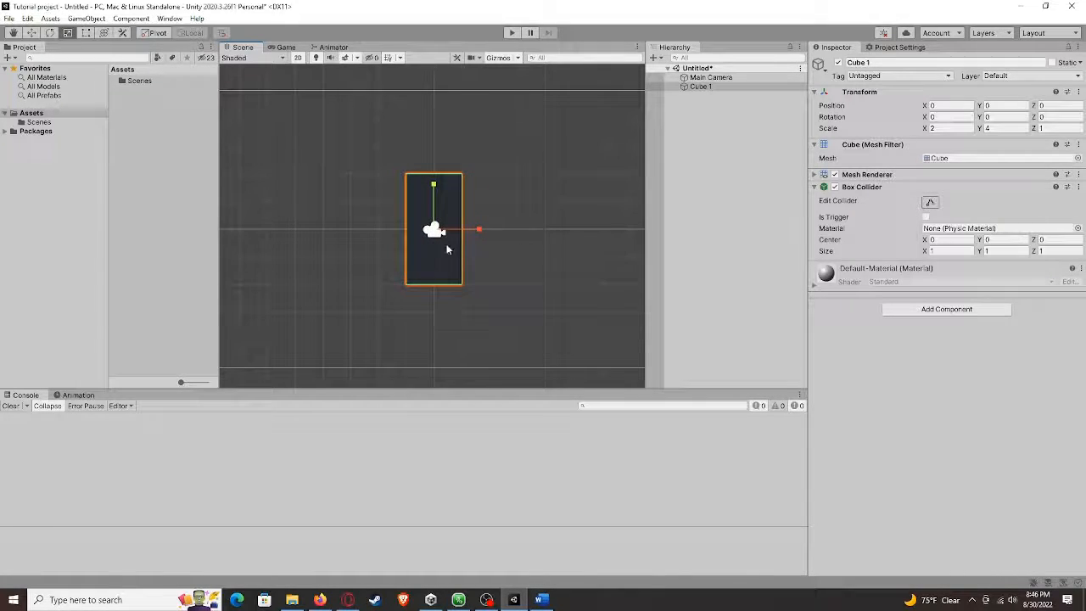
key(q)
mouse_move(435, 243)
mouse_down()
mouse_move(426, 246)
mouse_move(433, 240)
mouse_up()
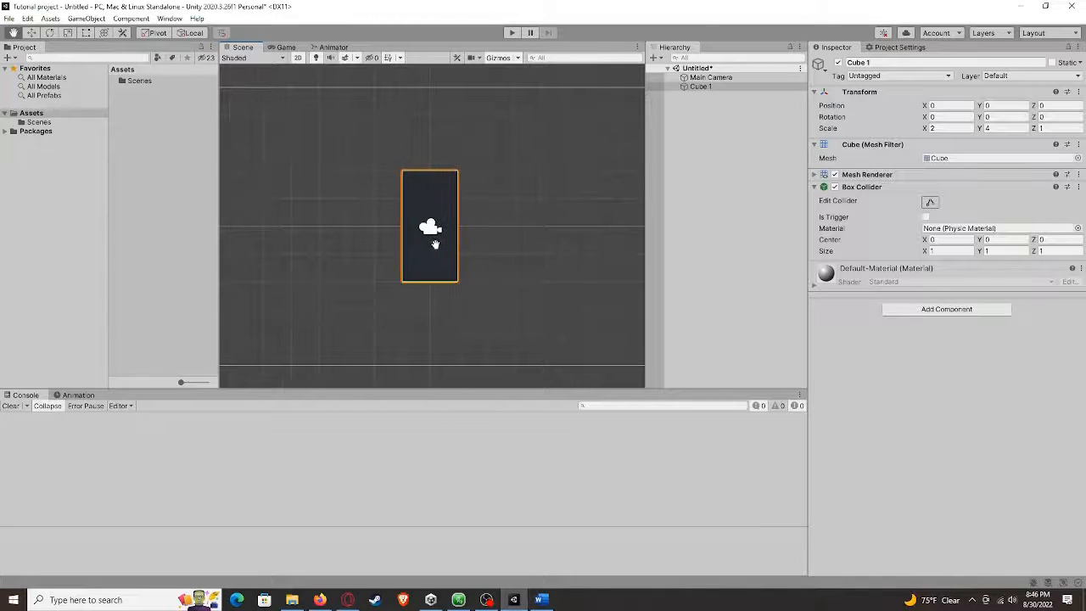
key(w)
mouse_move(487, 256)
middle_down()
mouse_move(482, 245)
mouse_move(494, 266)
middle_up()
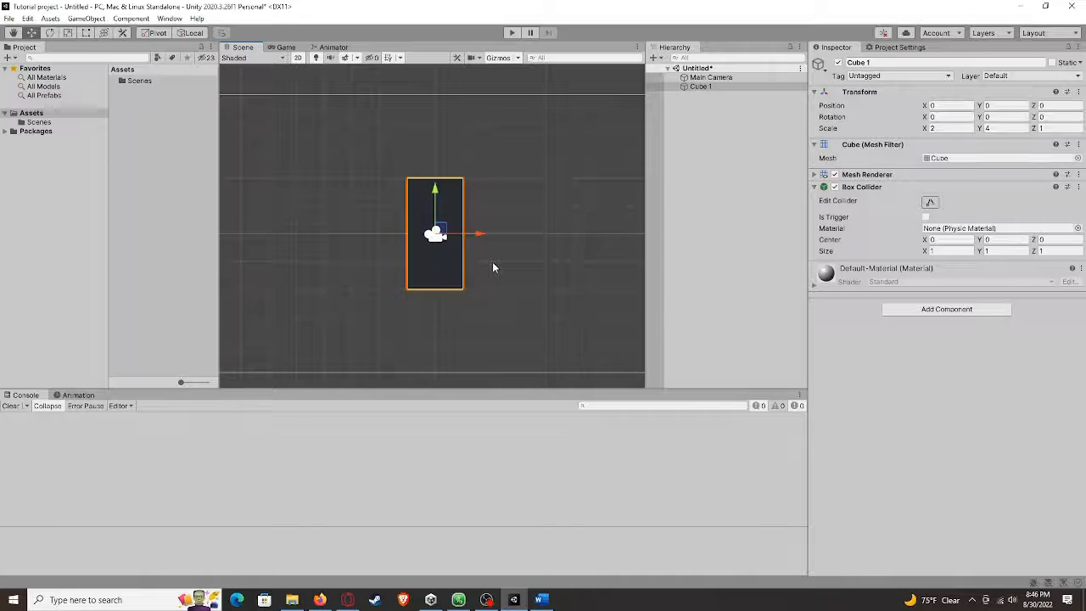
middle_drag(503, 281, 490, 264)
mouse_move(468, 225)
mouse_down()
mouse_move(456, 221)
mouse_move(463, 216)
mouse_up()
drag(430, 183, 420, 179)
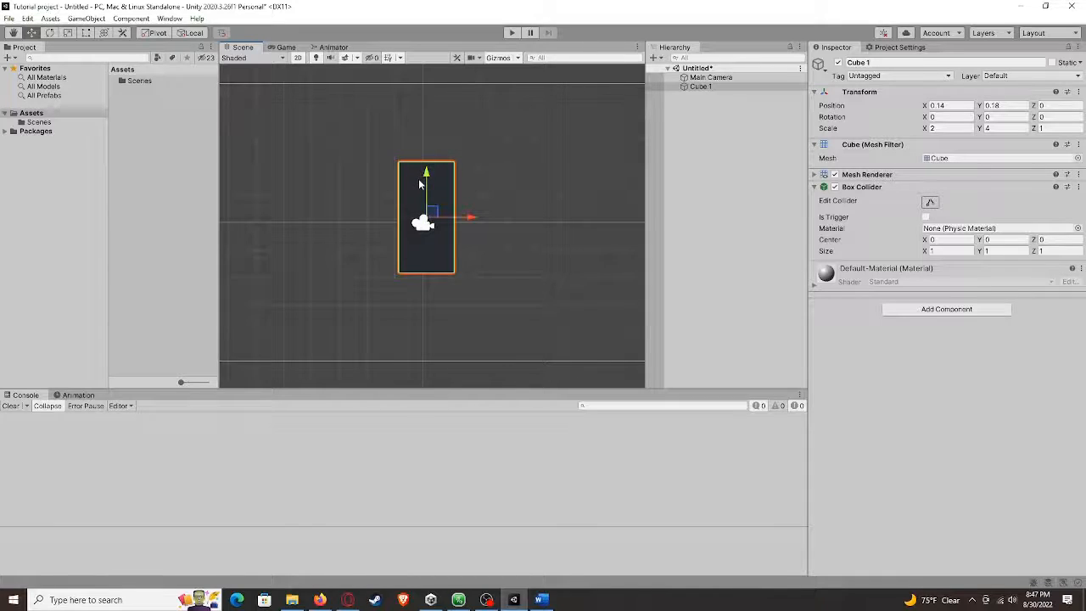
Try rotating the cube with the Rotate tool, then undo the rotation and return to the Scale tool
key(e)
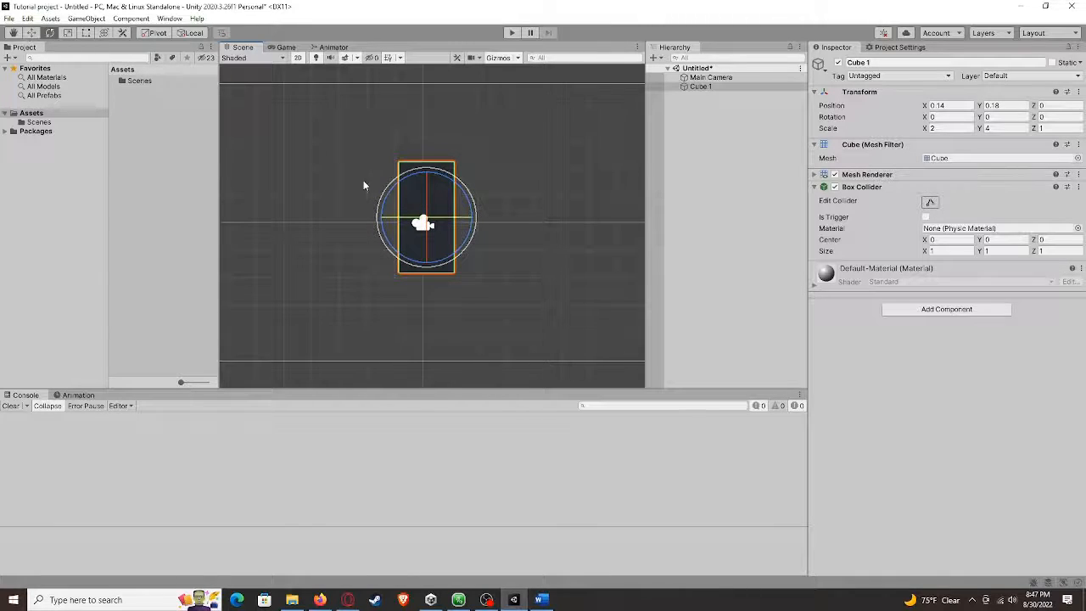
drag(457, 223, 477, 239)
key(ctrl+z)
key(ctrl+z)
click(69, 34)
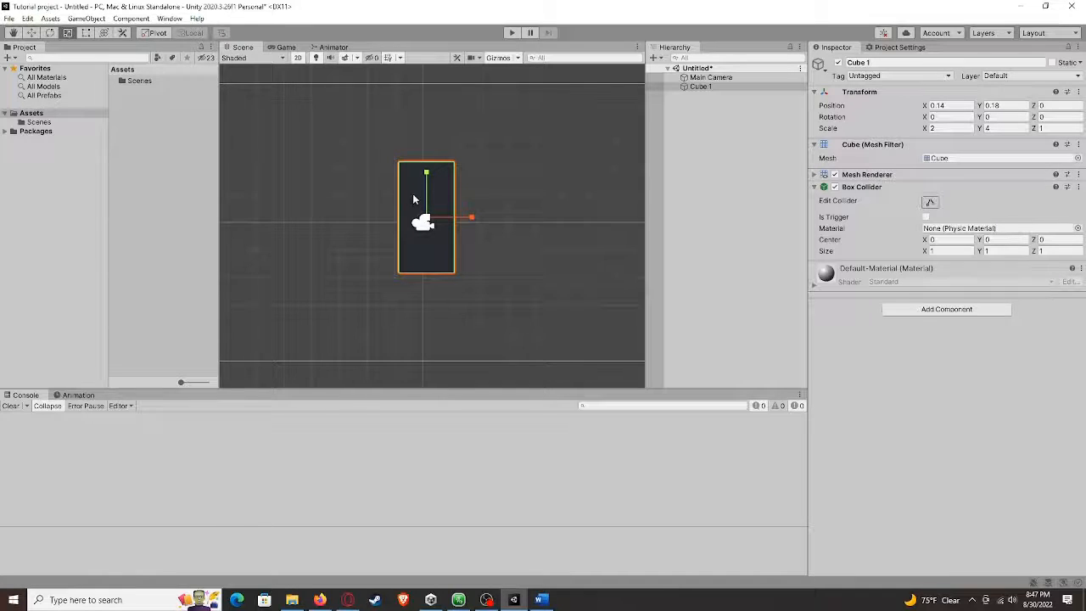
Try stretching the cube along its X and Y axes with the Scale tool, undoing each change
drag(471, 217, 506, 223)
key(ctrl+z)
drag(430, 176, 433, 137)
key(ctrl+z)
drag(479, 219, 582, 218)
key(ctrl+z)
Drag the cube left to about X -5.2 with the Move tool and preview it in the Game view
key(w)
scroll(526, 223, down, 1)
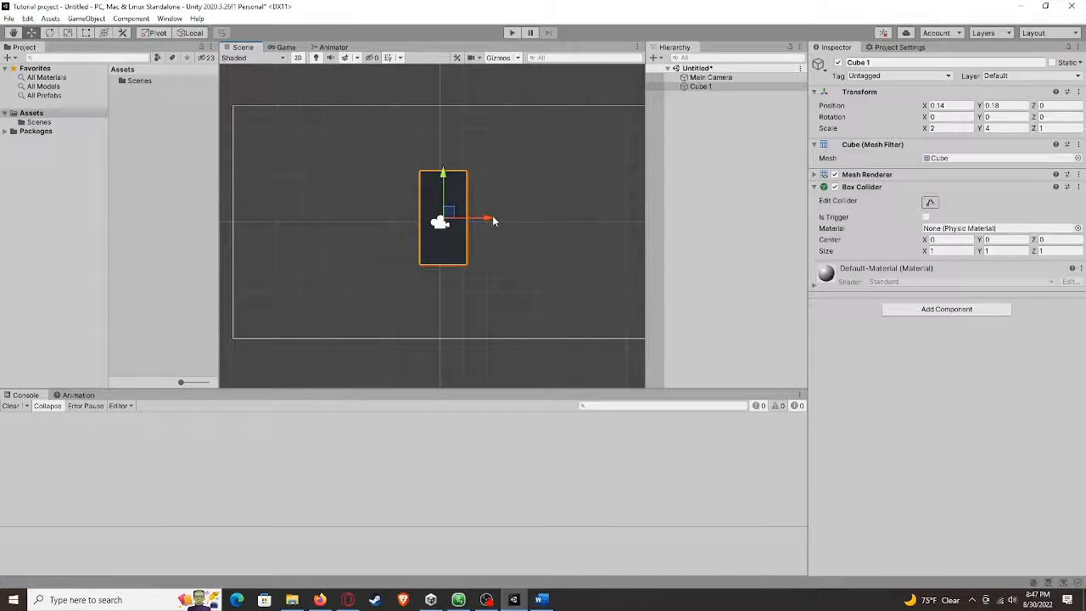
drag(489, 218, 369, 226)
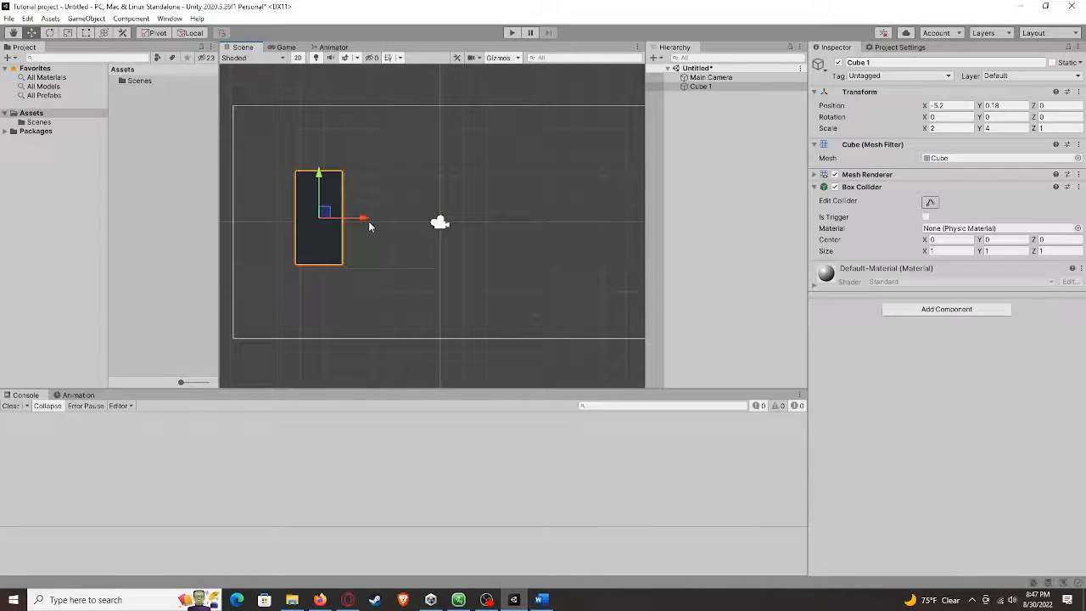
click(285, 48)
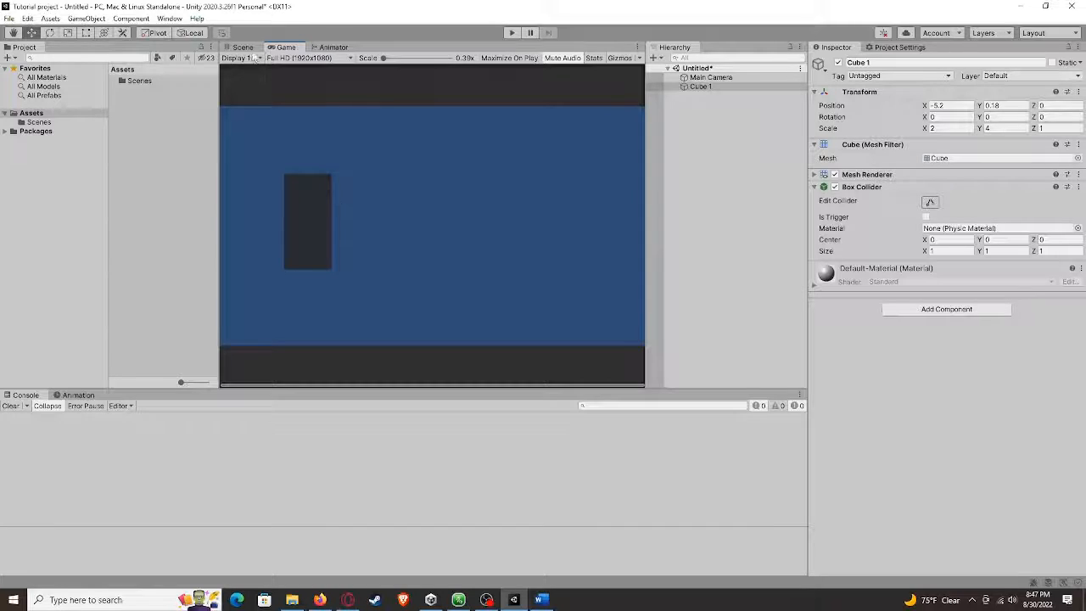
click(242, 48)
Drag the cube right to about X 6.68 and preview it again in the Game view
drag(359, 220, 635, 225)
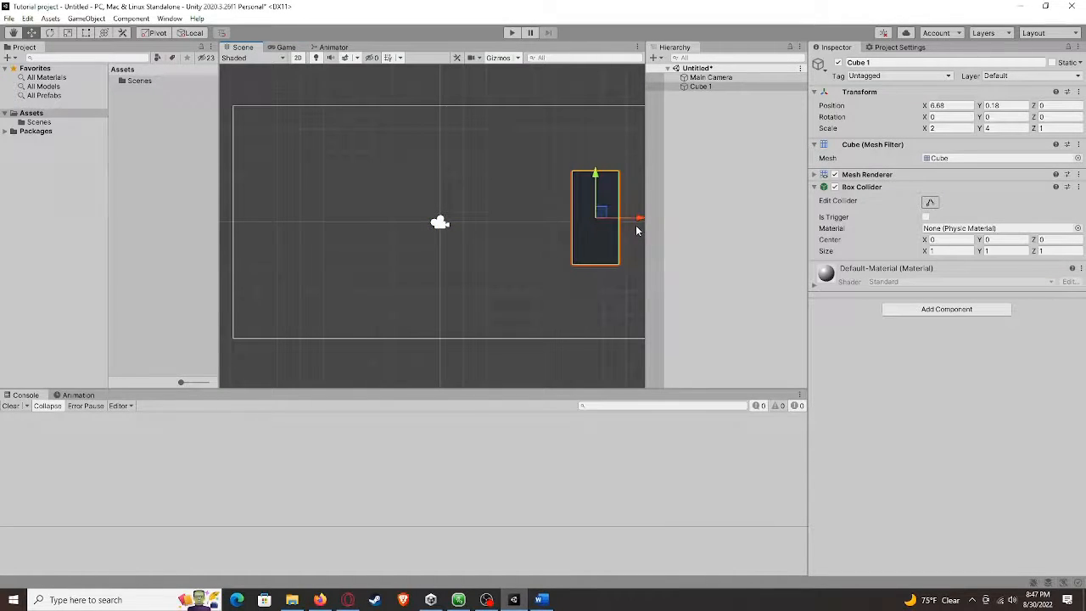
click(288, 49)
click(246, 51)
scroll(385, 138, down, 9)
middle_drag(434, 167, 424, 204)
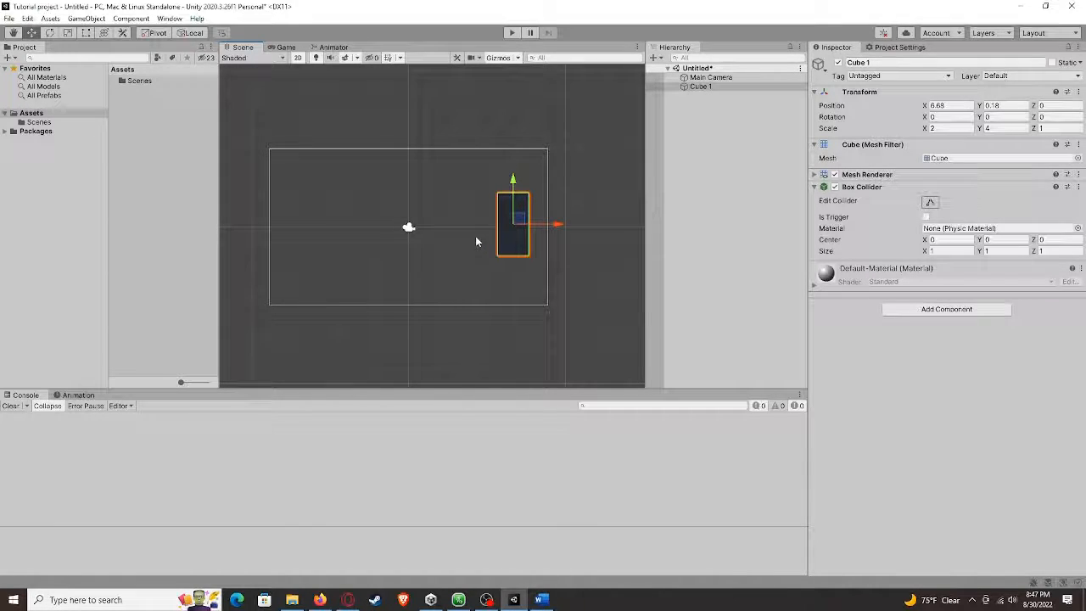
Select the Main Camera and move it right along X to about 6.56 so it frames the cube
click(711, 77)
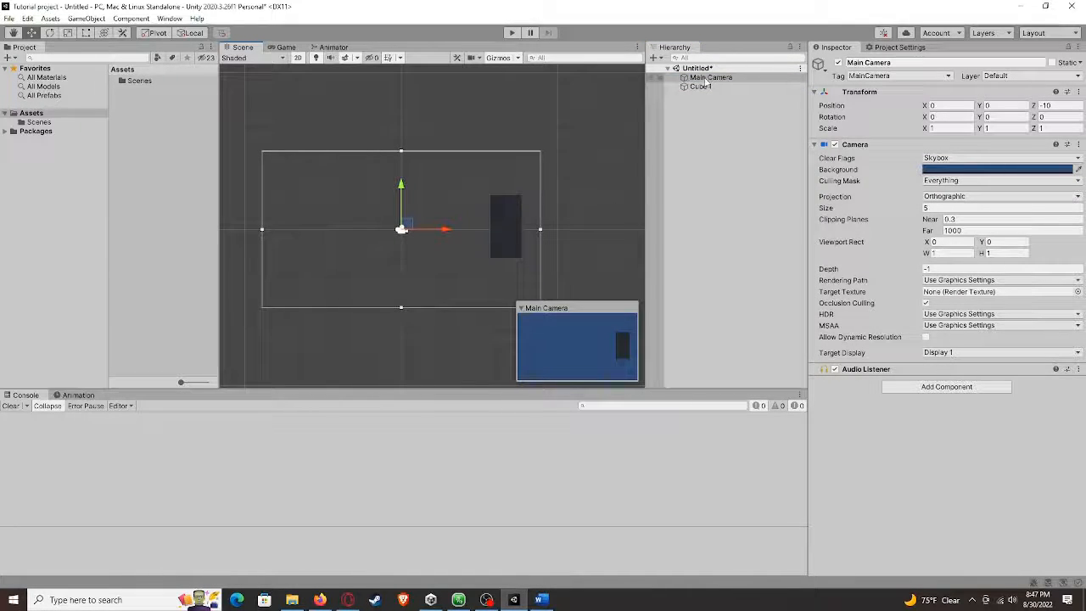
click(707, 79)
click(705, 87)
click(706, 78)
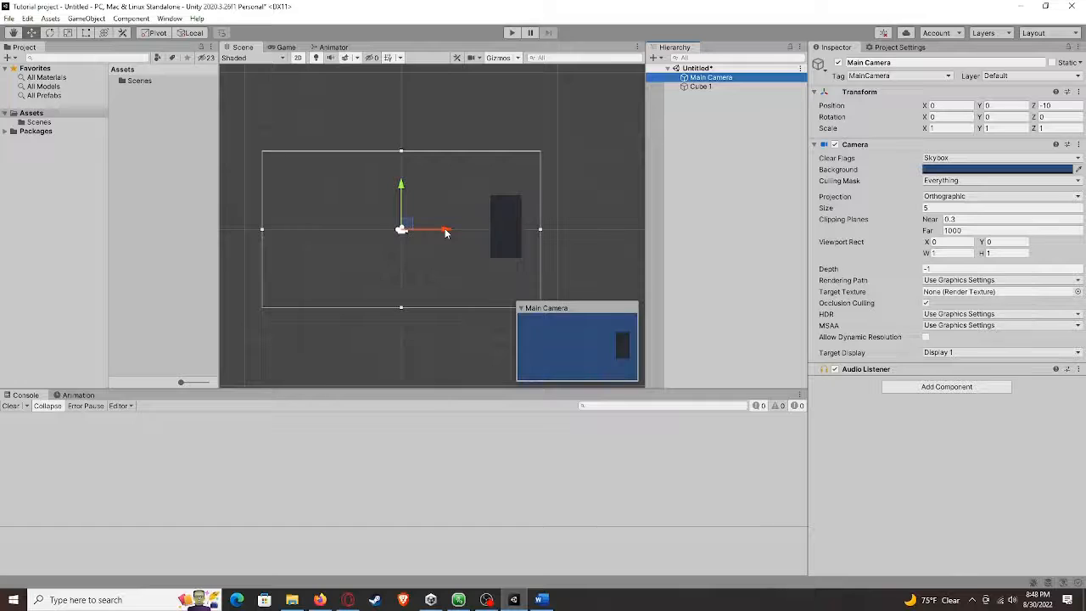
drag(445, 232, 547, 229)
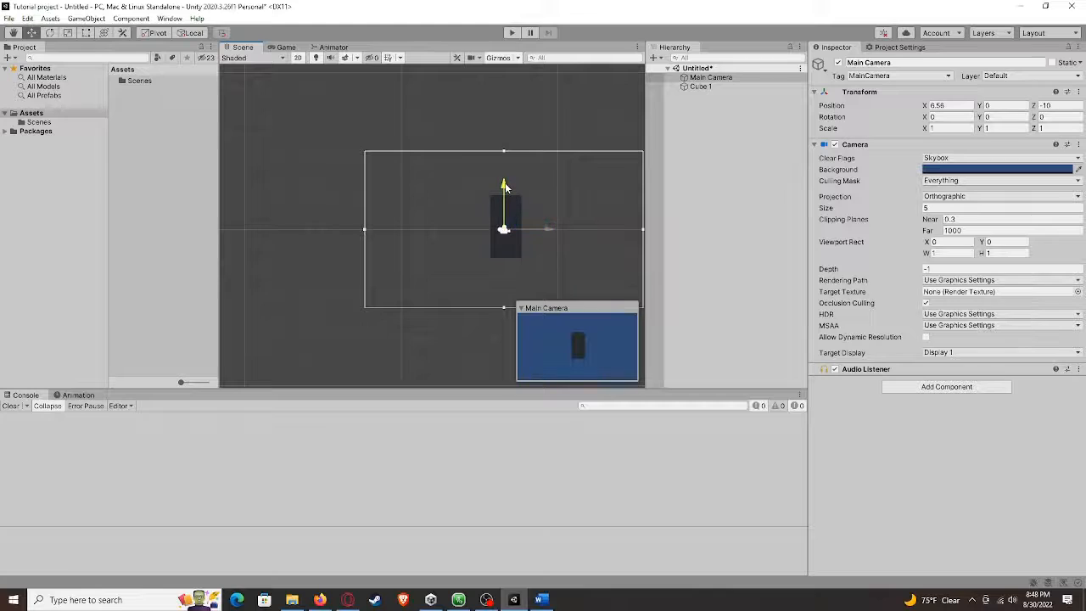
mouse_move(503, 186)
mouse_down()
mouse_move(504, 216)
mouse_move(512, 171)
mouse_move(514, 187)
mouse_up()
right_click(707, 140)
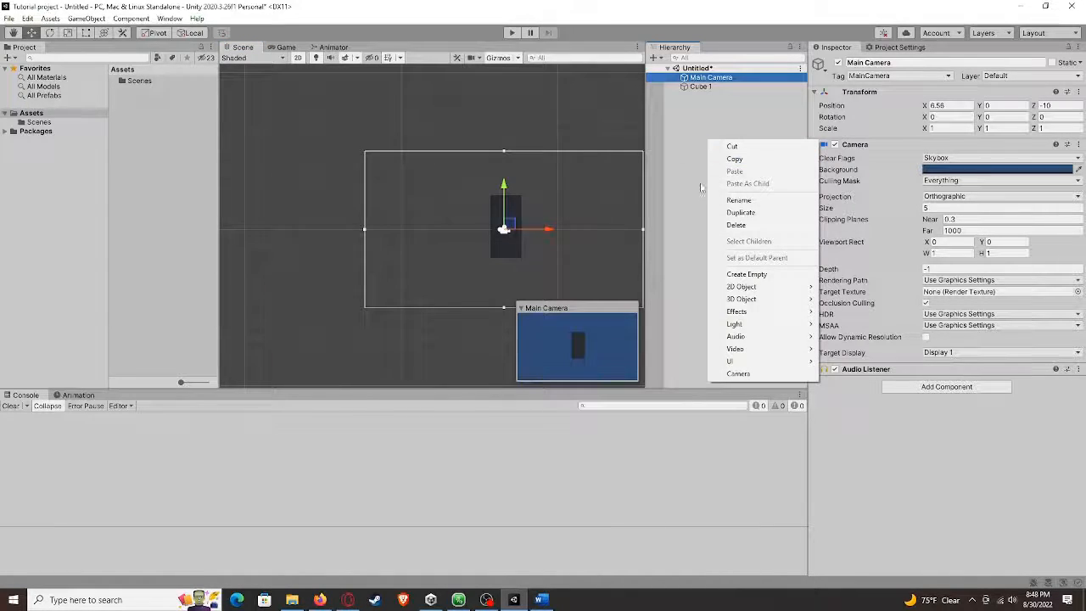
click(725, 178)
right_click(715, 138)
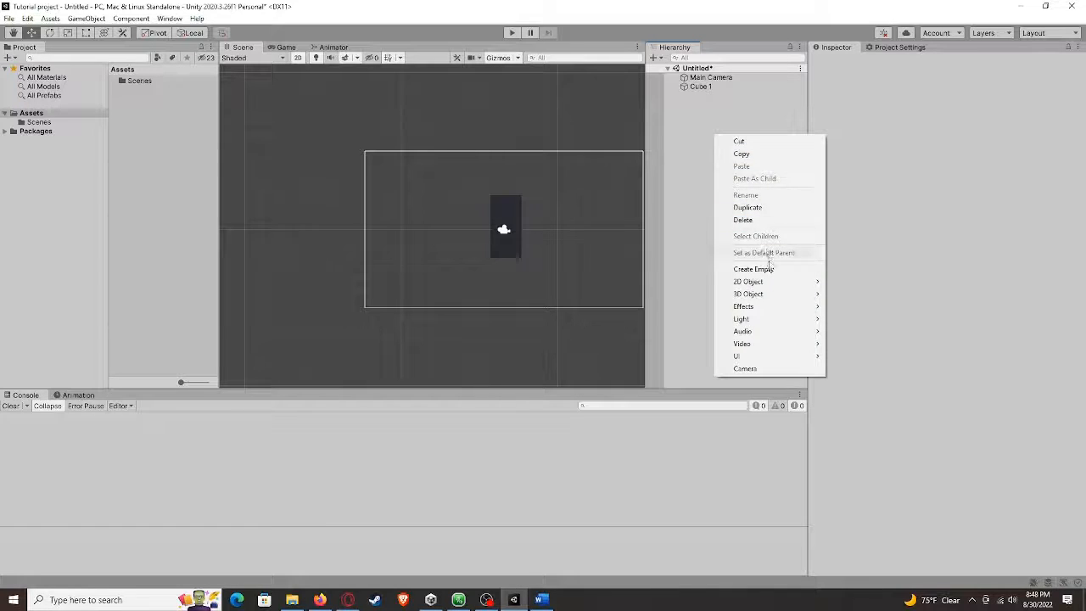
click(693, 254)
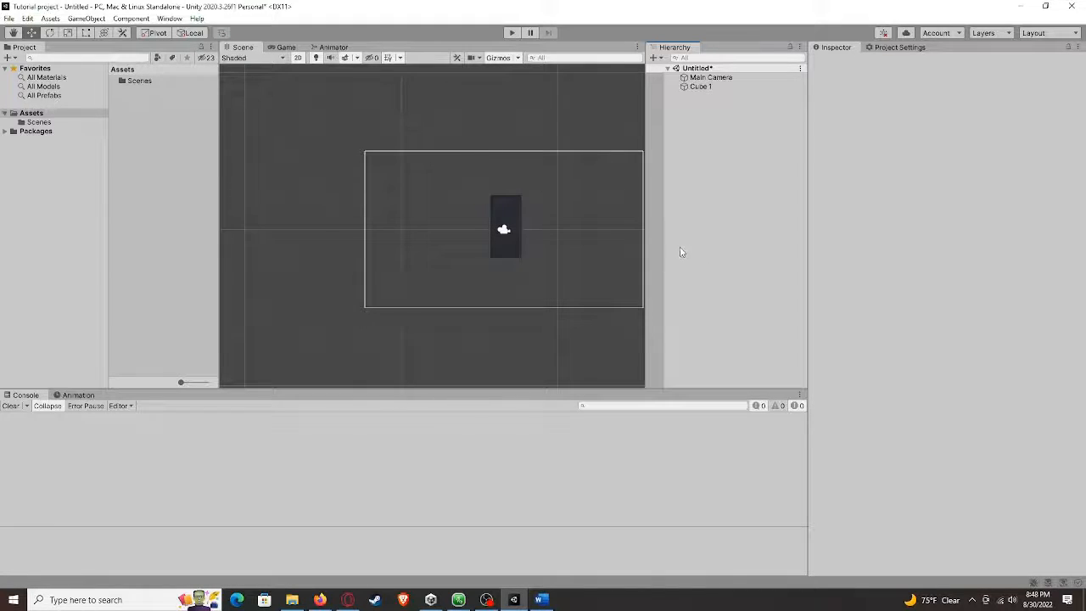
middle_drag(599, 228, 520, 231)
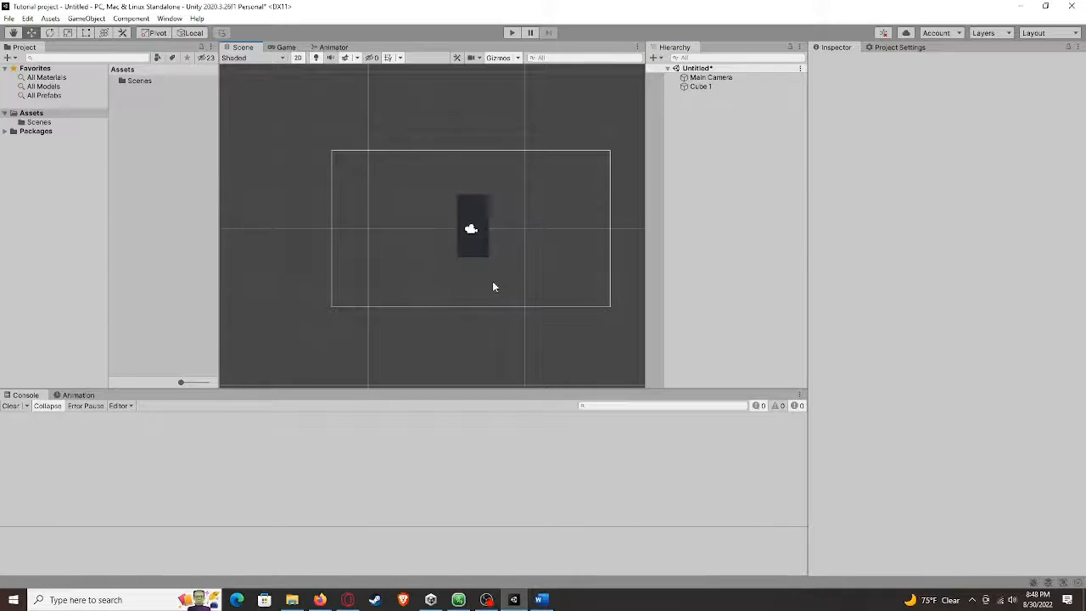
middle_drag(495, 274, 491, 280)
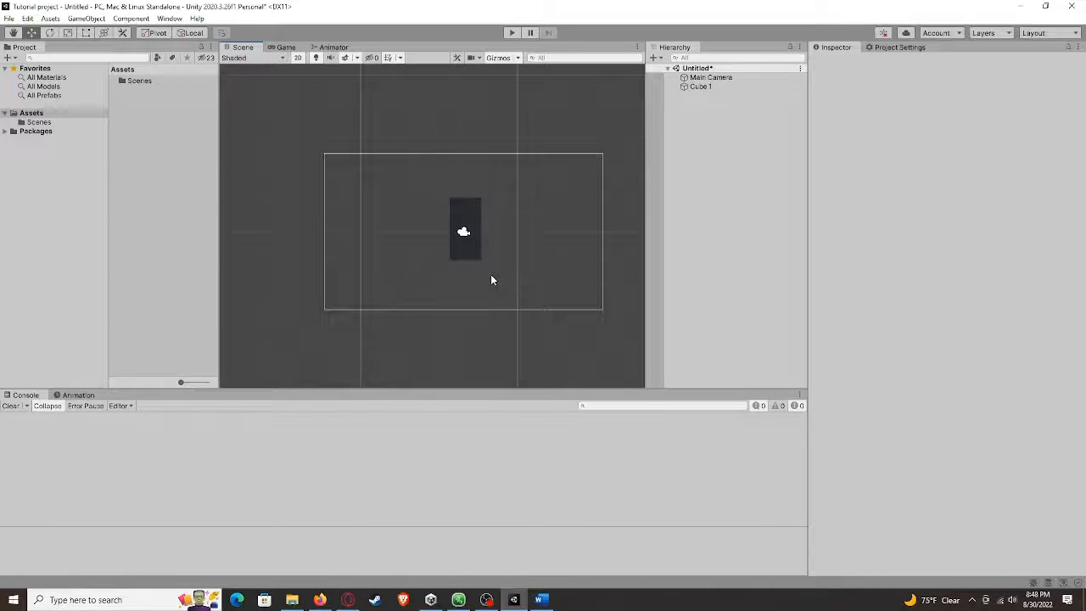
right_click(691, 167)
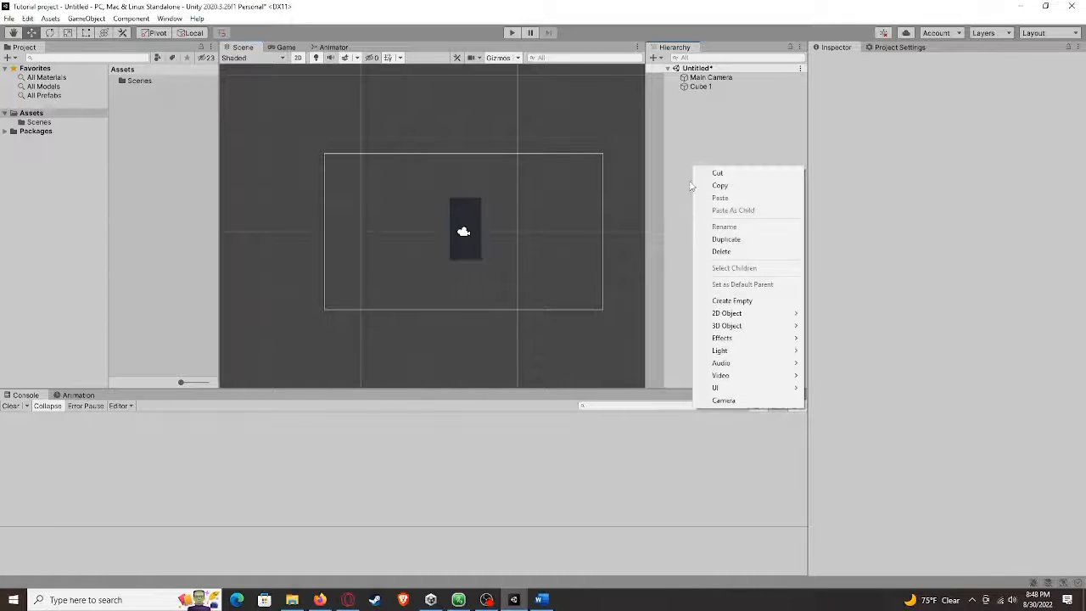
right_click(695, 187)
right_click(702, 187)
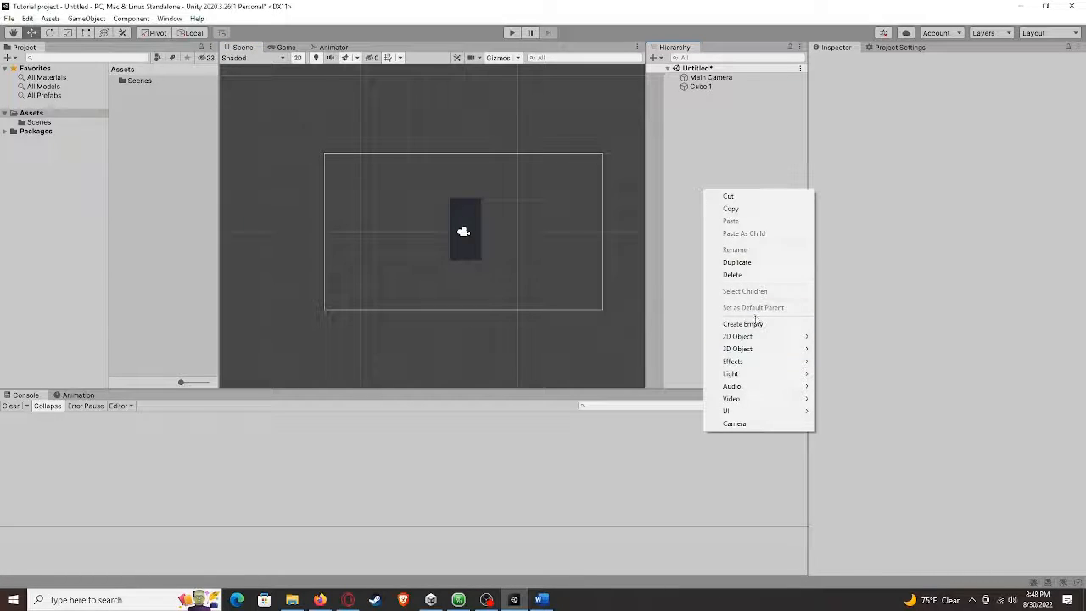
mouse_move(767, 350)
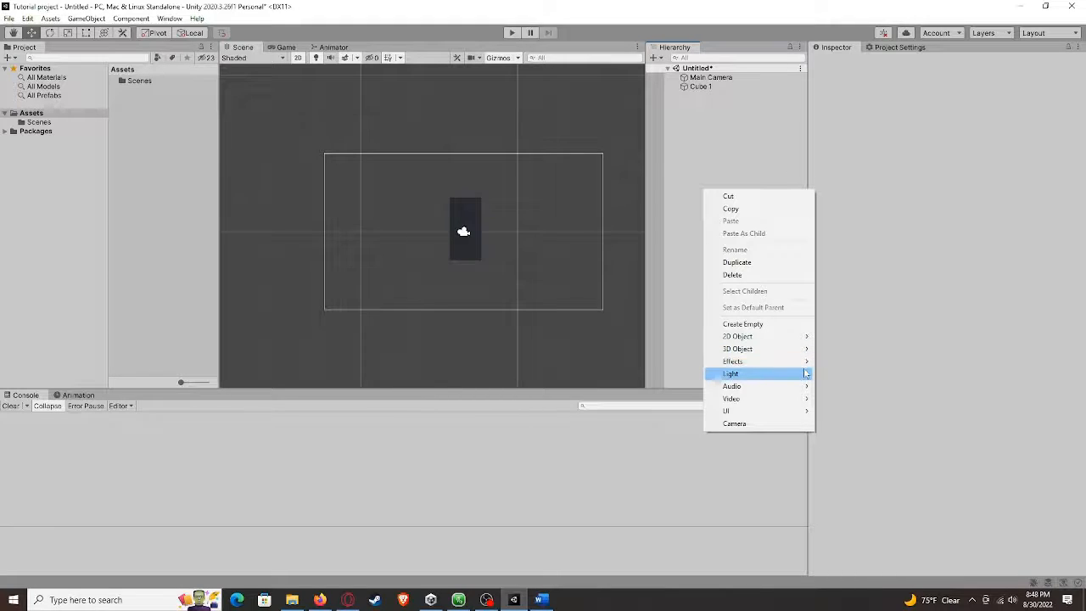
mouse_move(802, 378)
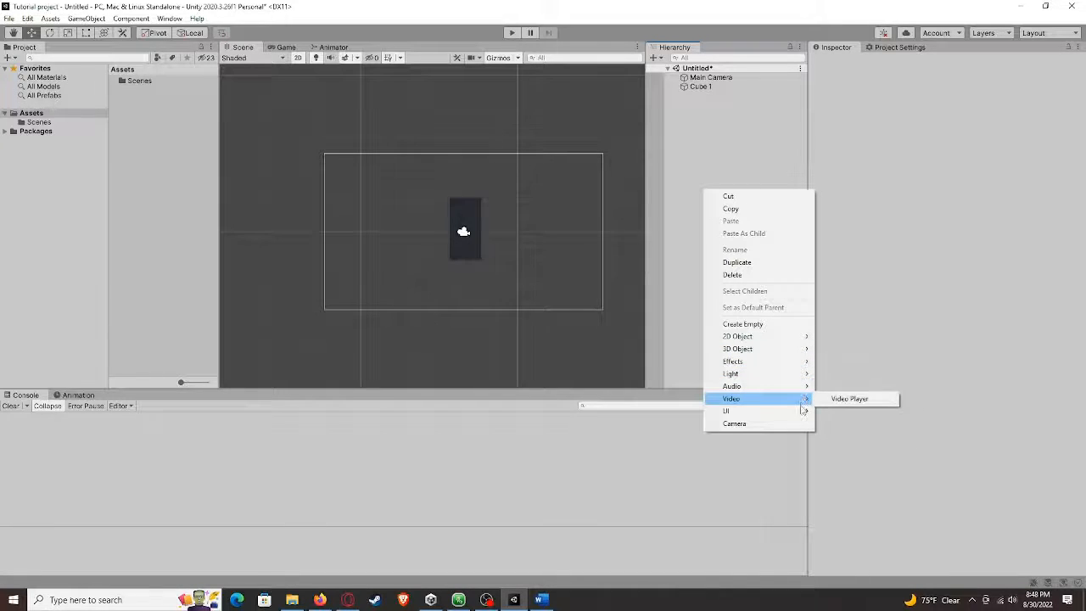
mouse_move(802, 412)
click(688, 322)
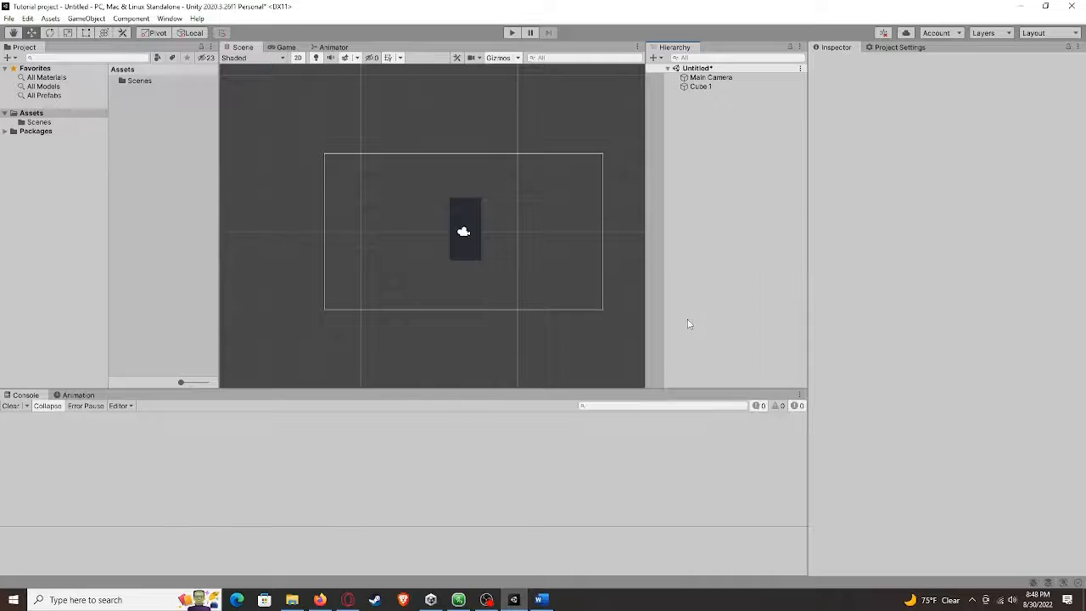
middle_drag(508, 270, 516, 282)
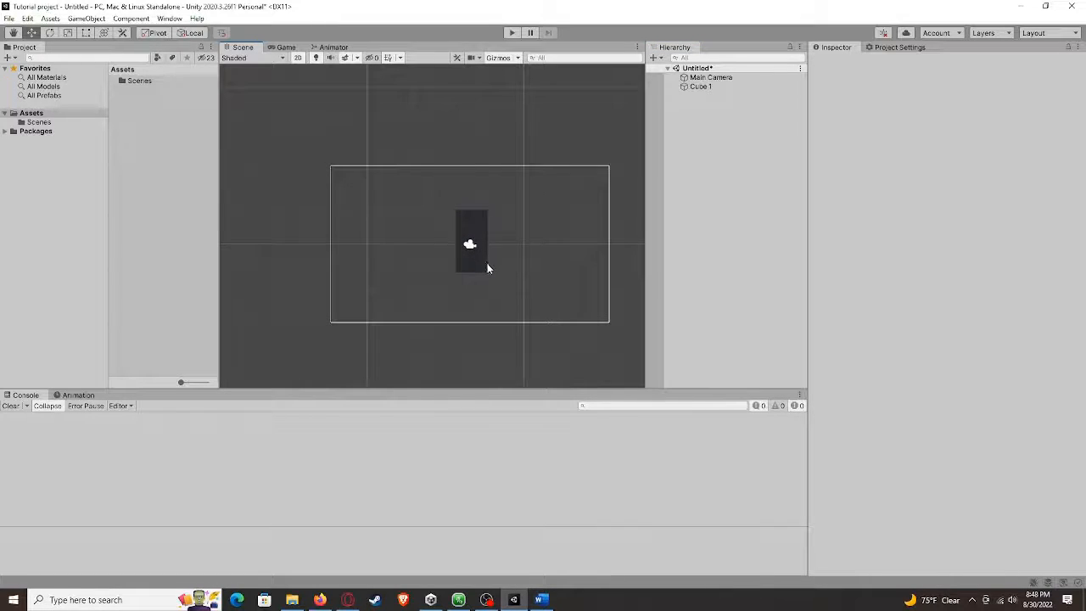
scroll(505, 260, up, 2)
Create an empty GameObject from the hierarchy's context menu
right_click(704, 165)
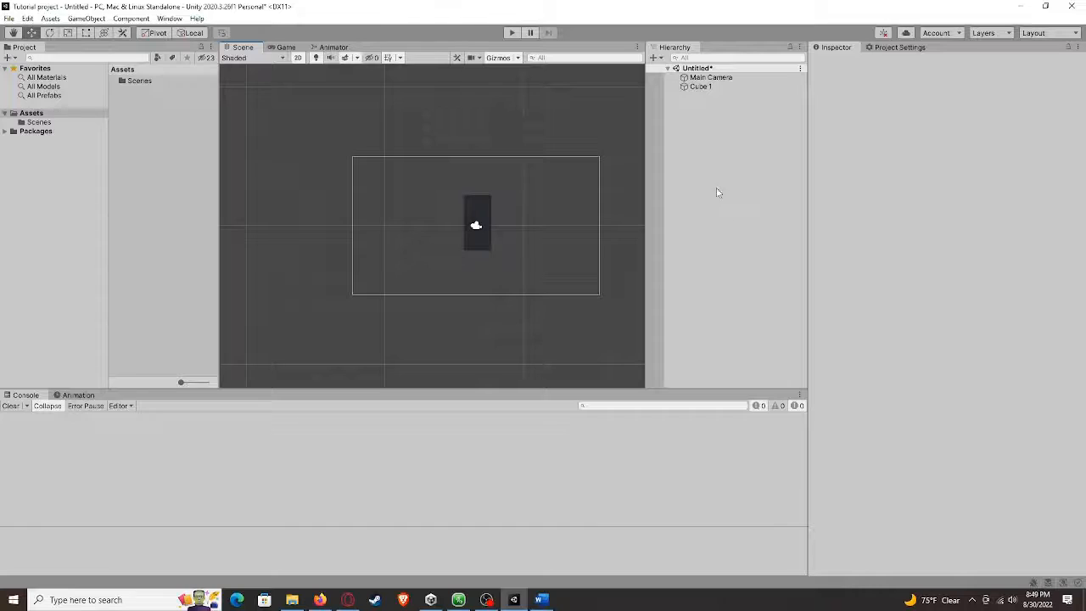
right_click(706, 180)
right_click(707, 183)
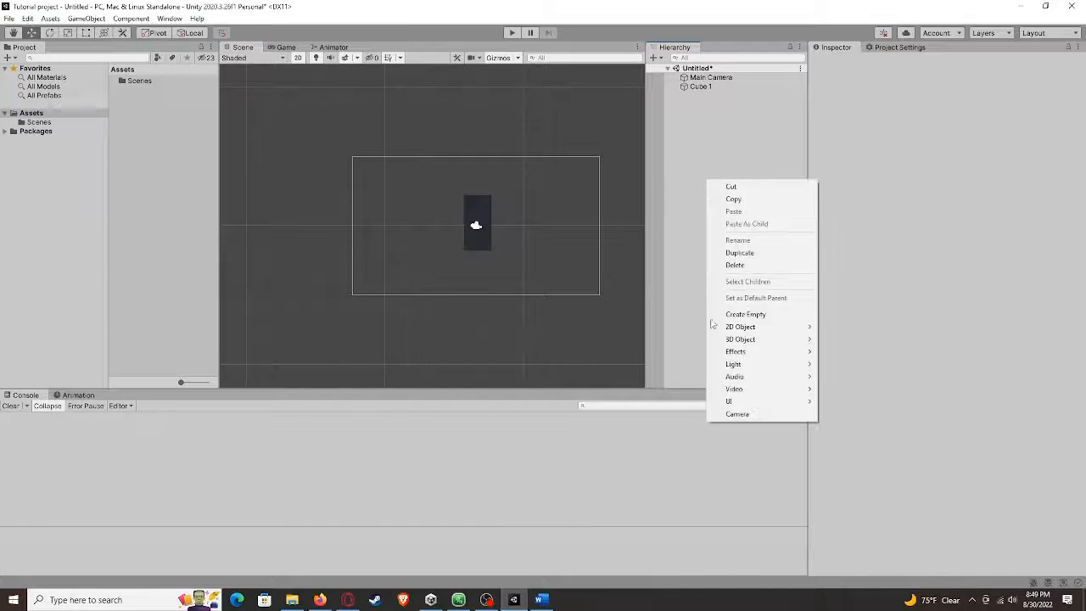
click(752, 319)
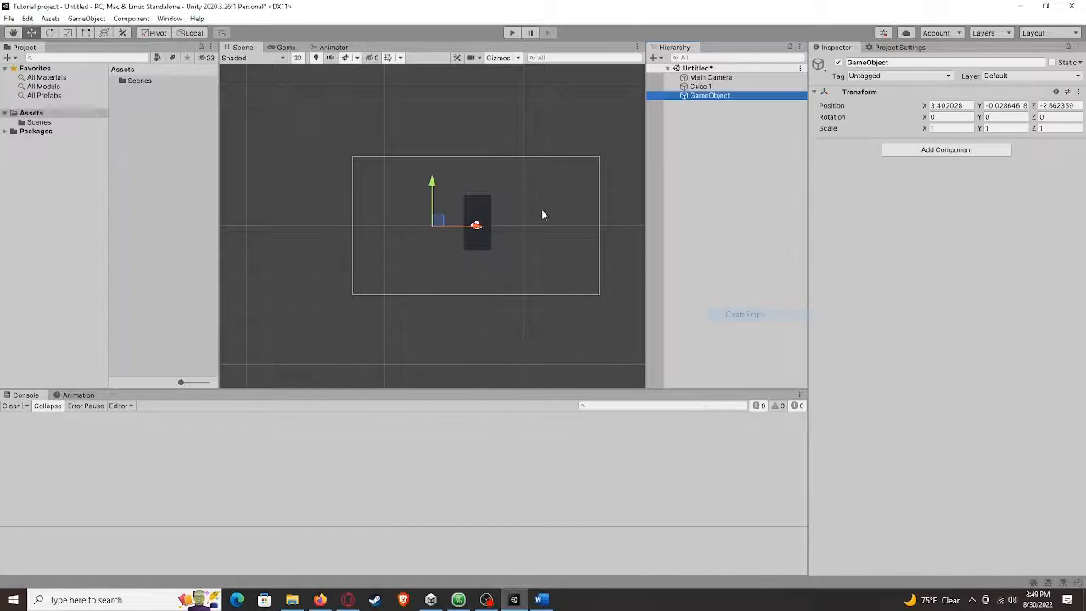
Move the empty GameObject left to about X 2.67, undoing a following vertical move
middle_drag(541, 208, 539, 226)
mouse_move(481, 246)
mouse_down()
mouse_move(595, 244)
mouse_move(471, 244)
mouse_up()
drag(419, 202, 420, 251)
key(ctrl+z)
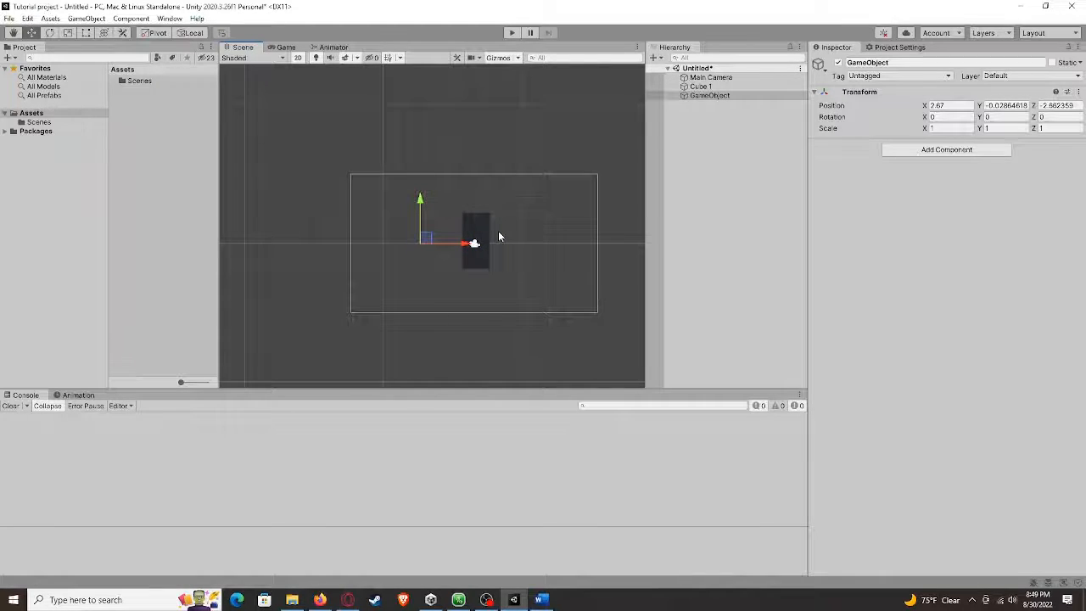